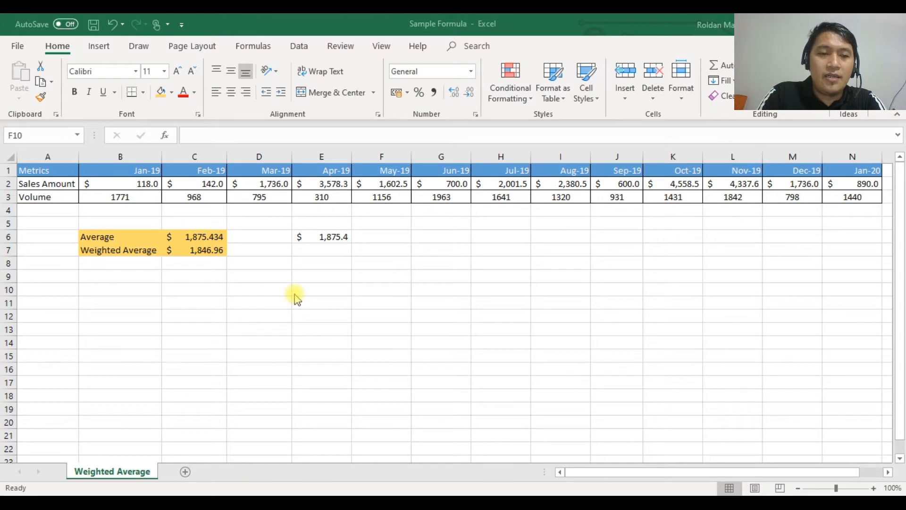
- Replace the contents of cell E6 with an AVERAGE formula over the sales amounts in B2:N2
left_click(306, 236)
key("Delete")
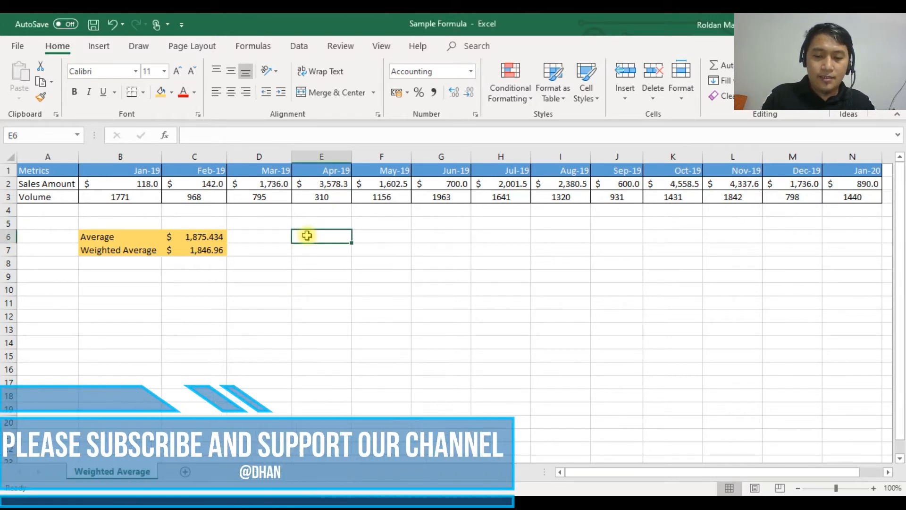
type("=")
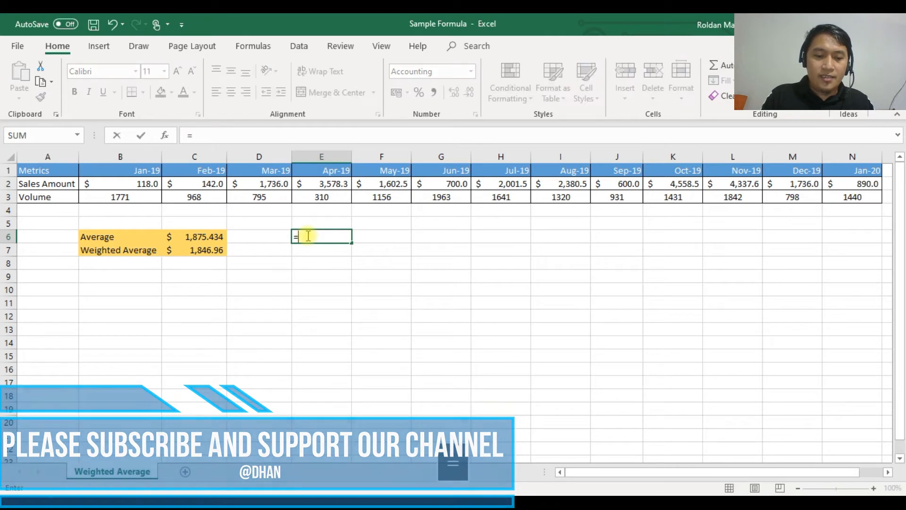
type("av")
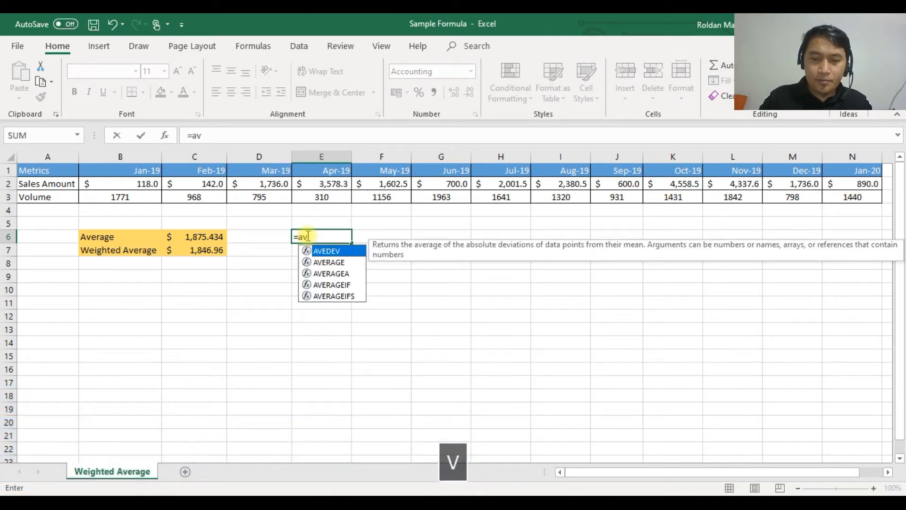
key("Down")
key("Tab")
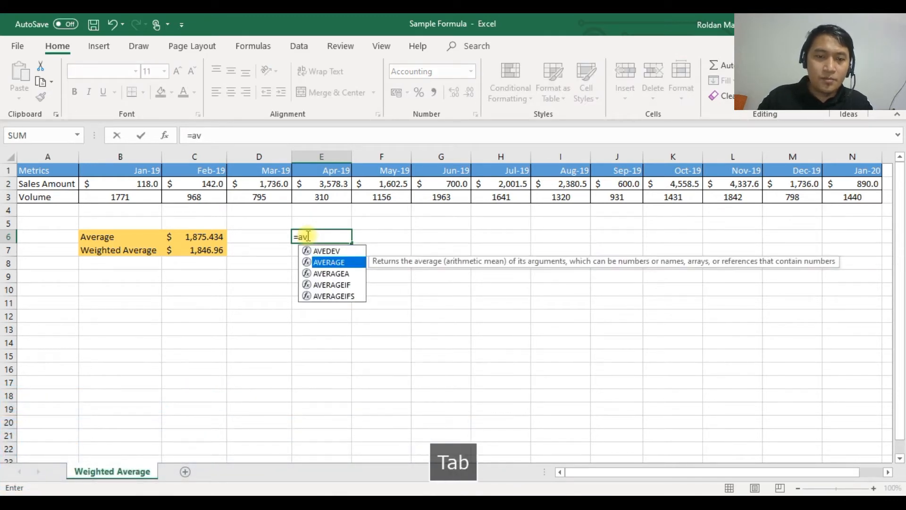
left_click(130, 183)
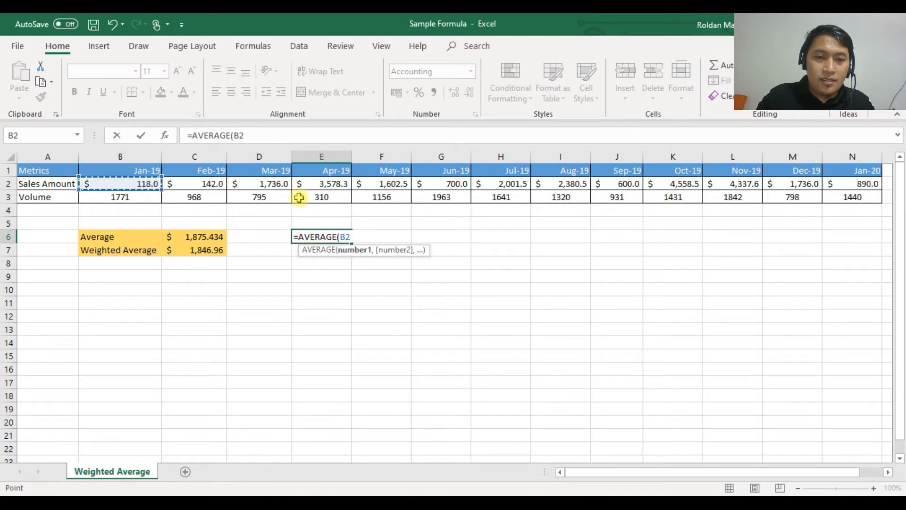
left_click_drag(299, 197, 867, 184)
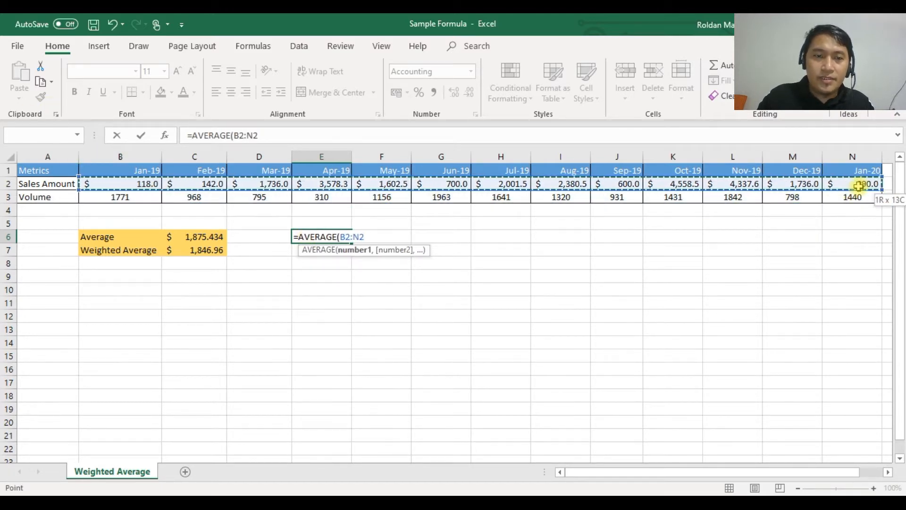
type(")")
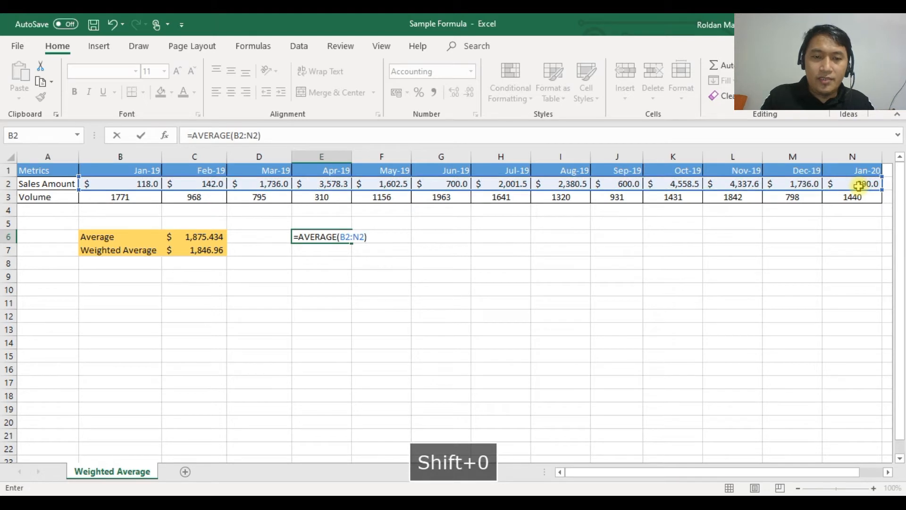
key("Return")
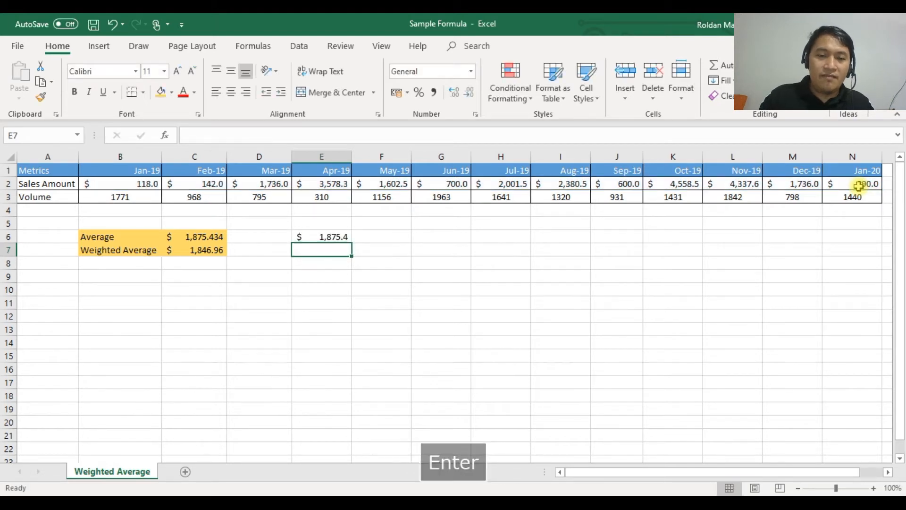
- Display the average in cell E6 with three decimal places
left_click(328, 236)
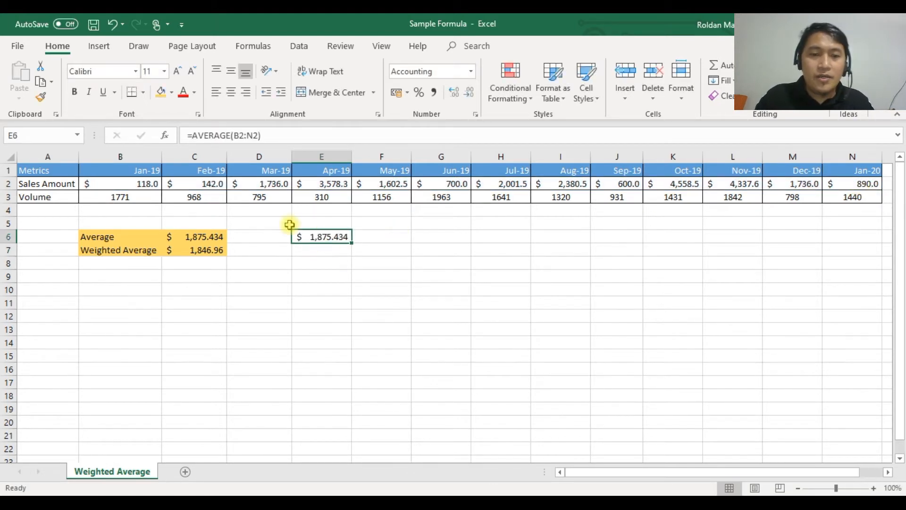
left_click(326, 260)
left_click(328, 237)
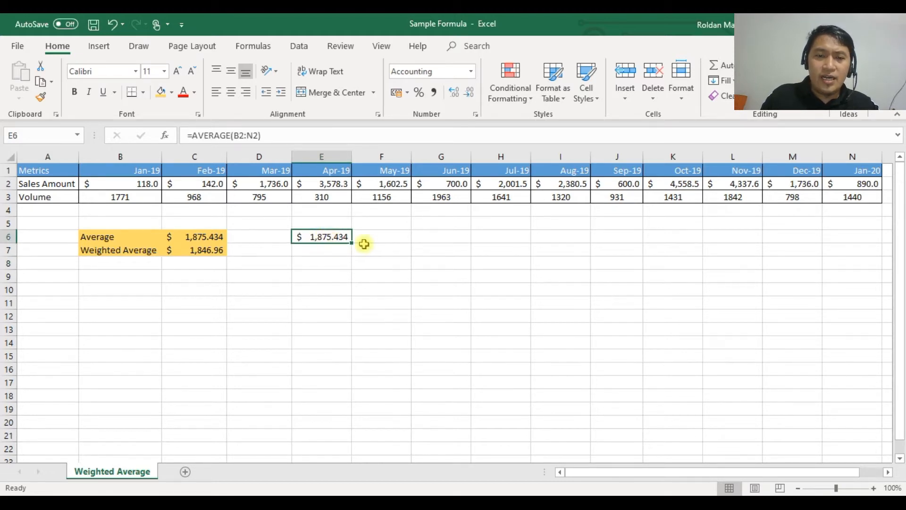
- Enter =SUM(B2:N2)/COUNT(B2:N2) in cell F6 to calculate the average sales amount manually
left_click(384, 235)
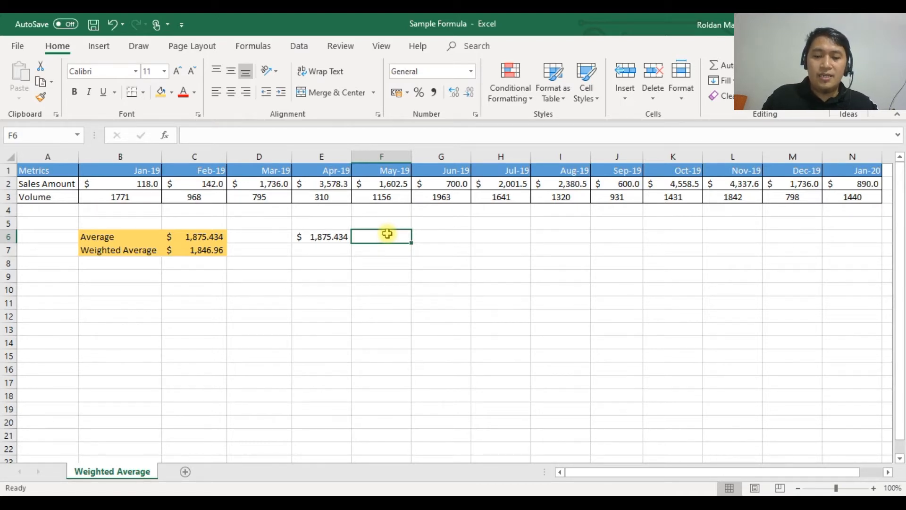
type("=sum")
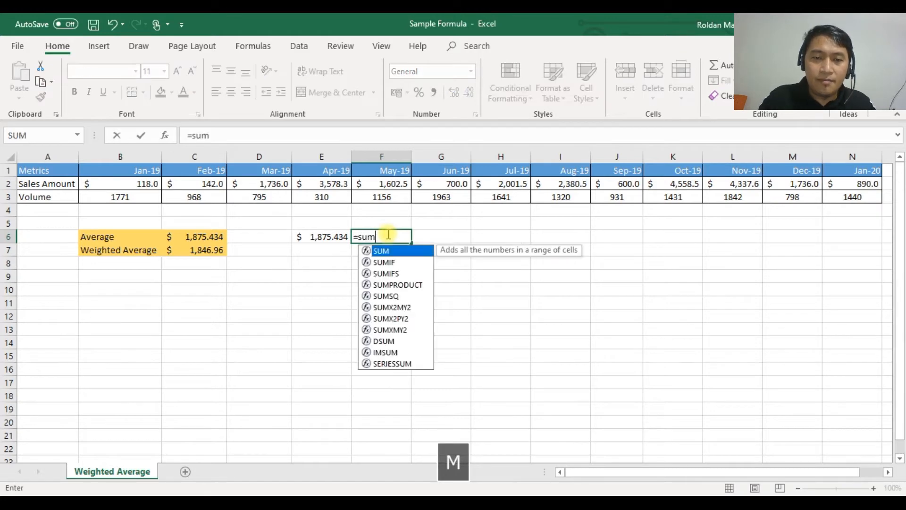
key("Tab")
left_click_drag(139, 184, 864, 185)
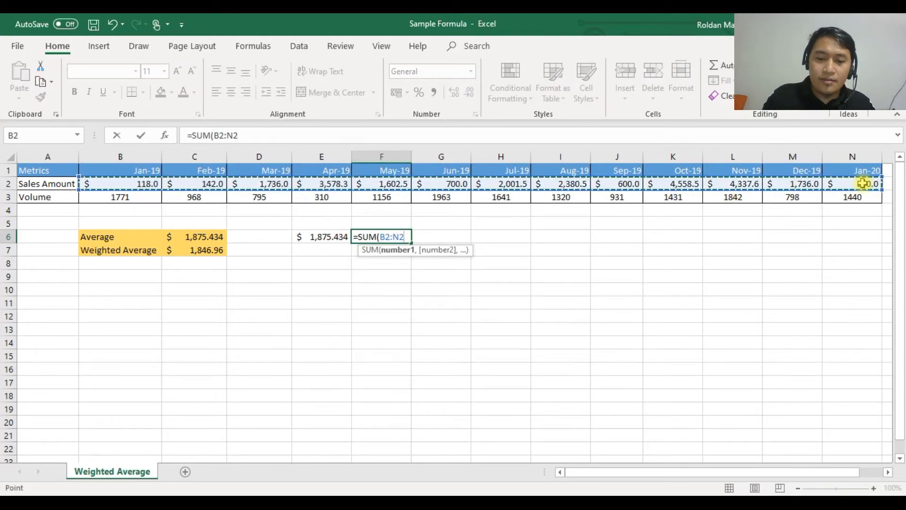
type(")/")
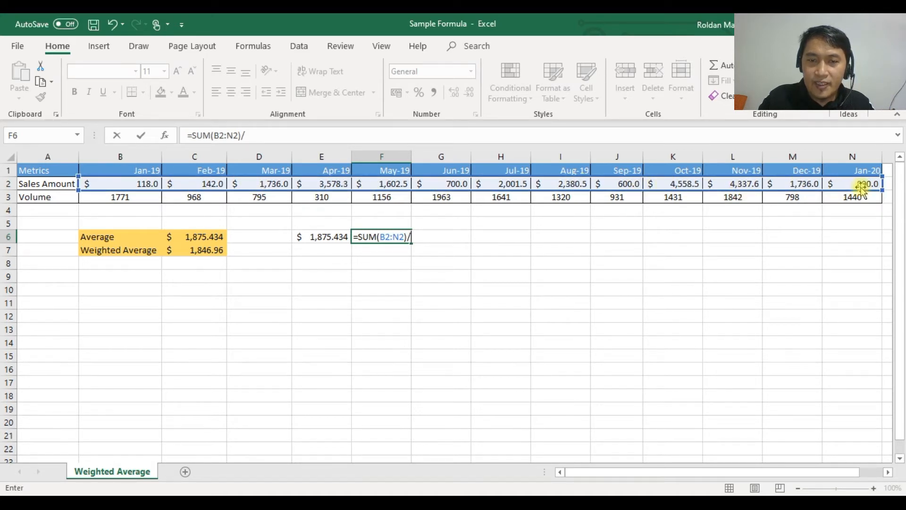
left_click(269, 137)
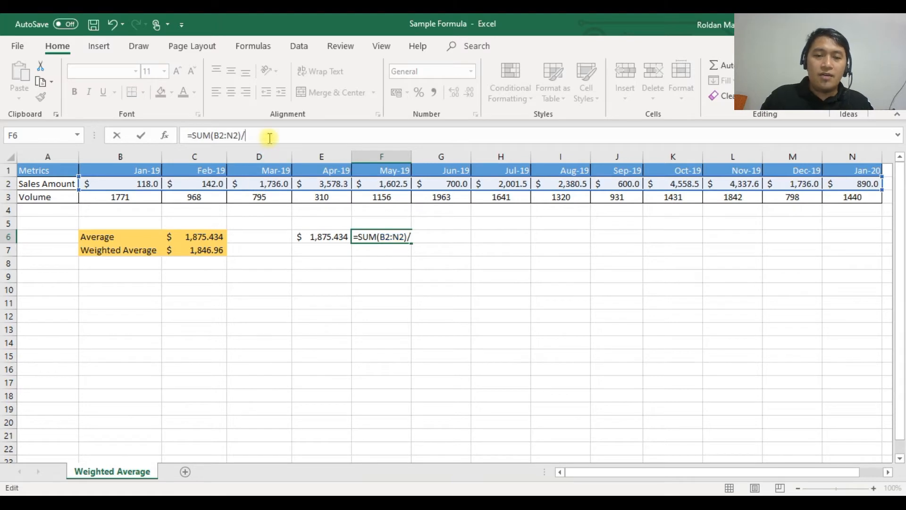
type("c")
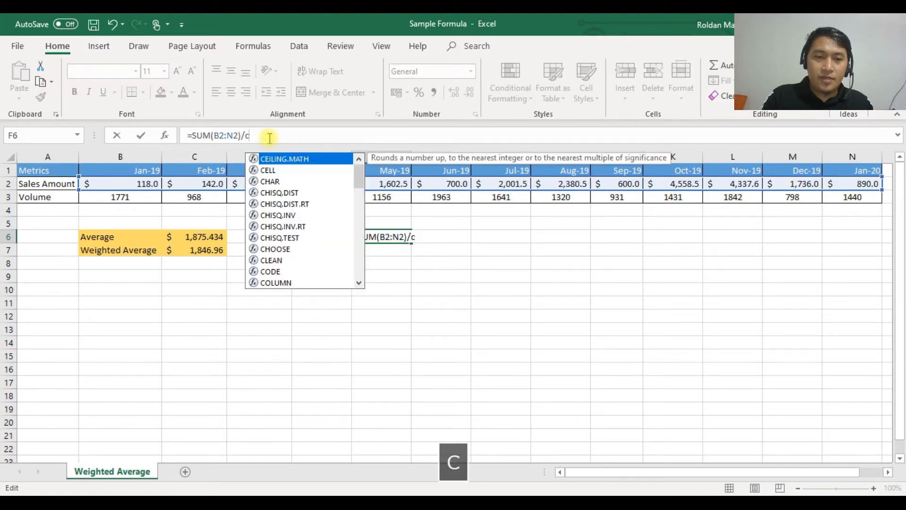
type("ou")
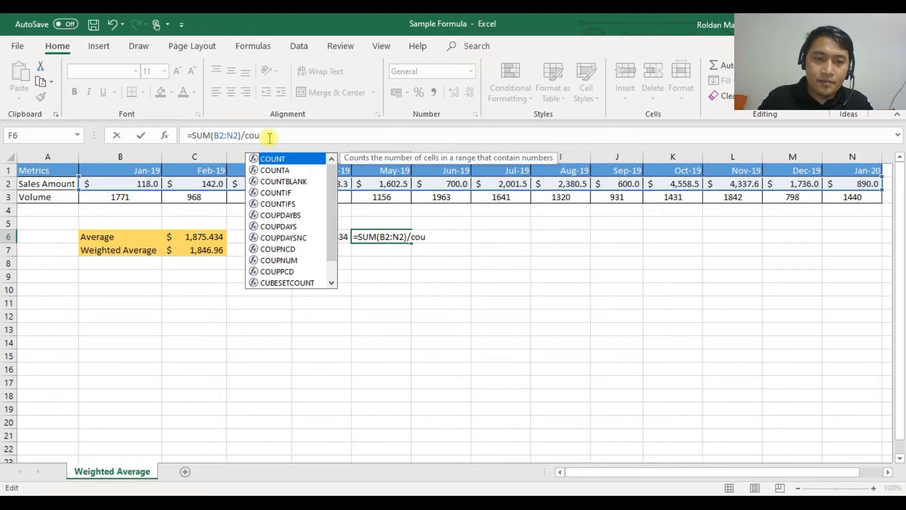
key("Tab")
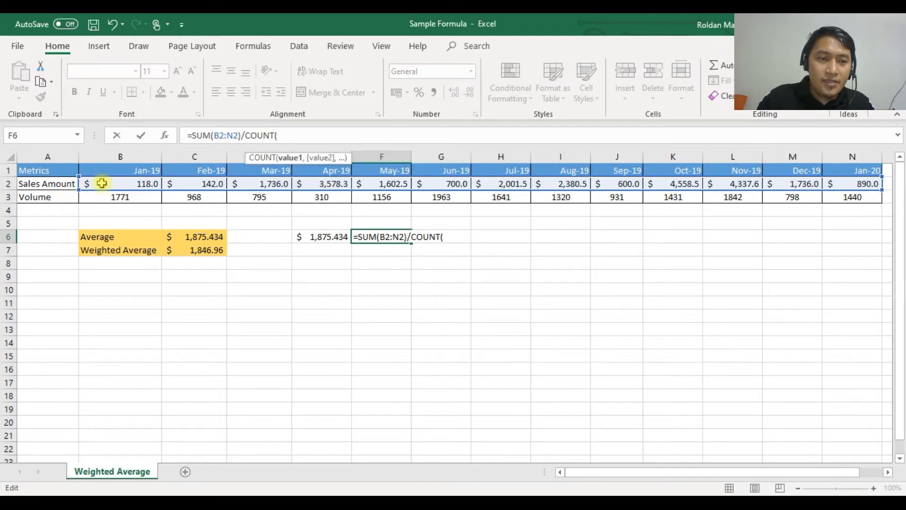
left_click_drag(101, 183, 852, 185)
type(")")
key("Return")
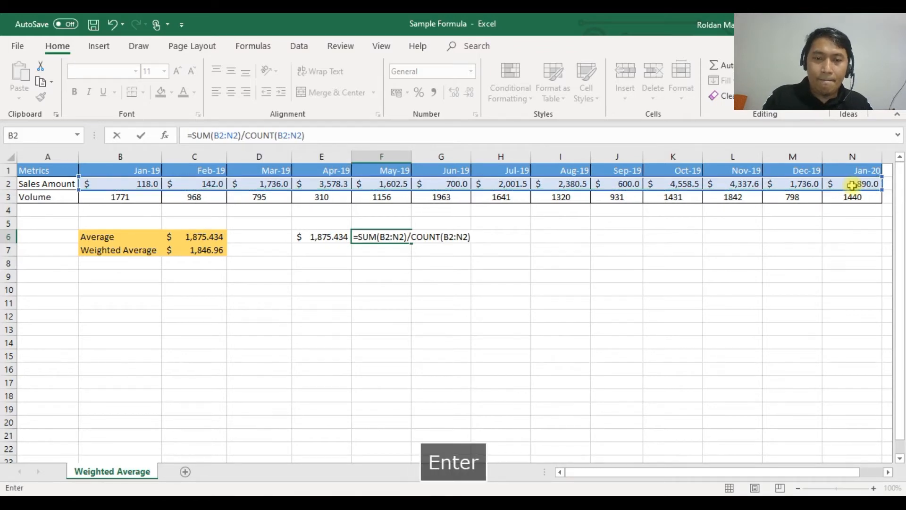
- Increase the decimals of the average in E6 to six places to compare it with F6
left_click(373, 236)
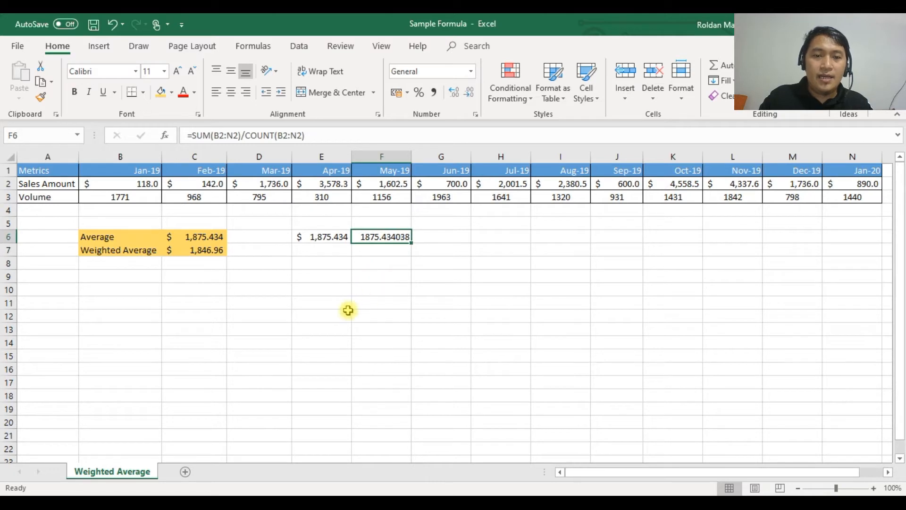
left_click(323, 238)
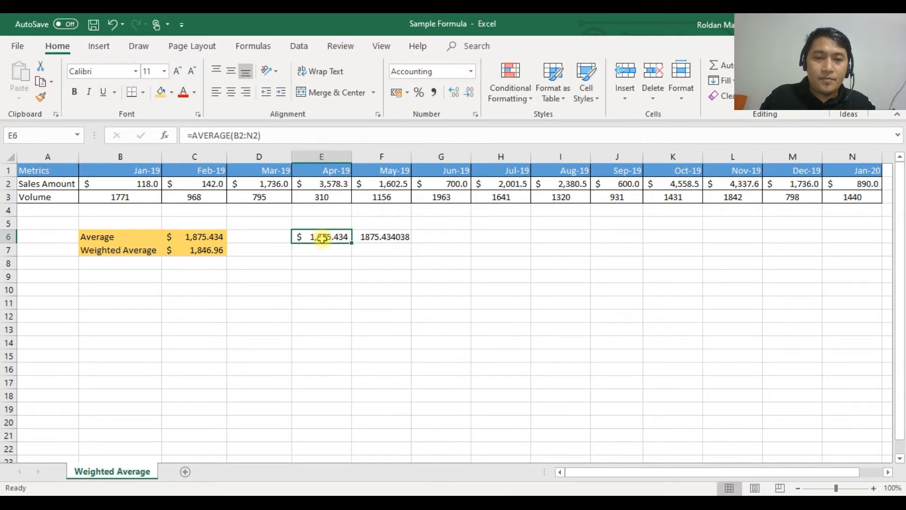
left_click(454, 92)
left_click(454, 92)
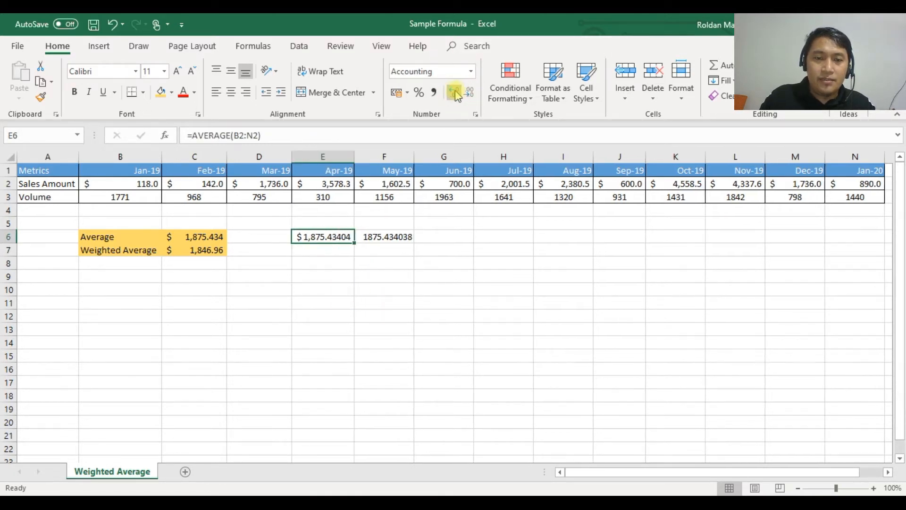
left_click(454, 92)
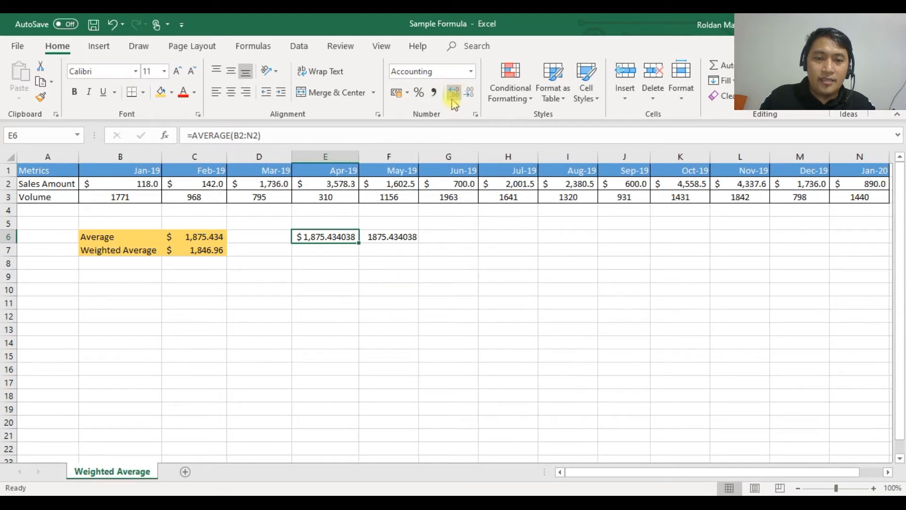
left_click(390, 237)
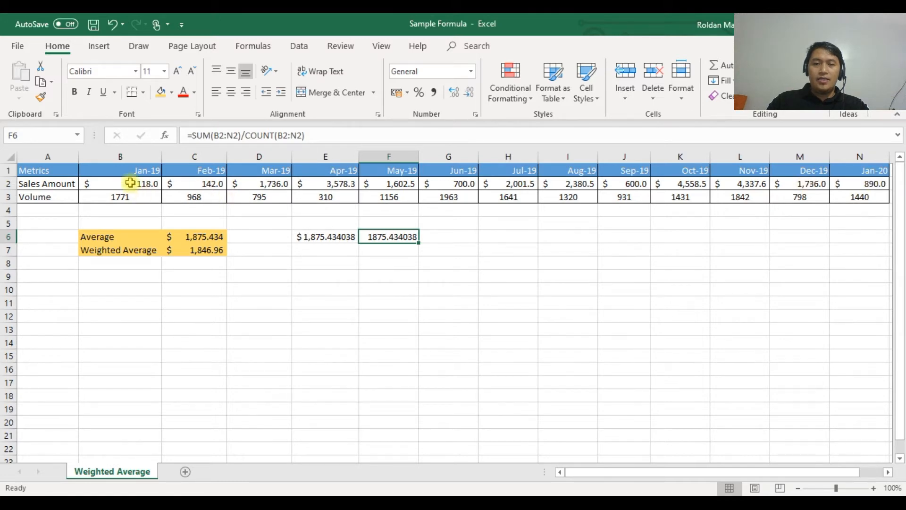
- Examine the existing weighted average formula in cell C7
left_click(282, 252)
left_click(230, 261)
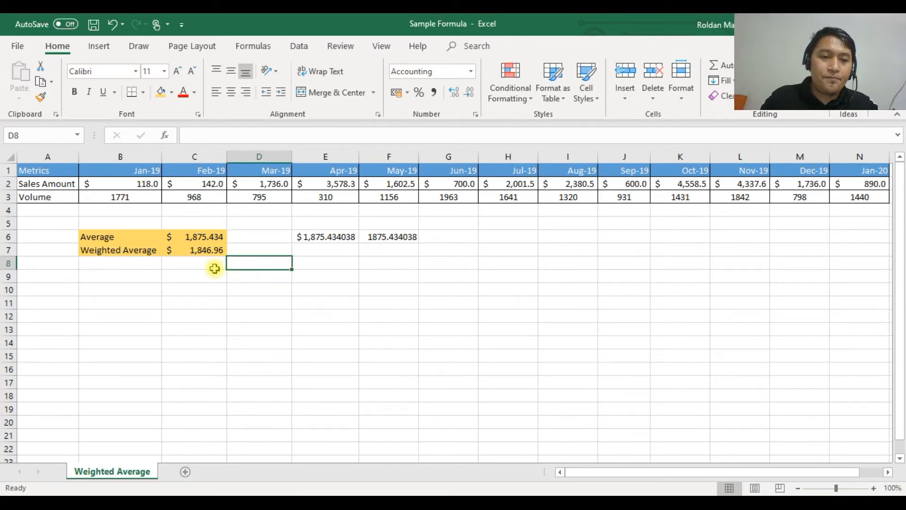
left_click(210, 248)
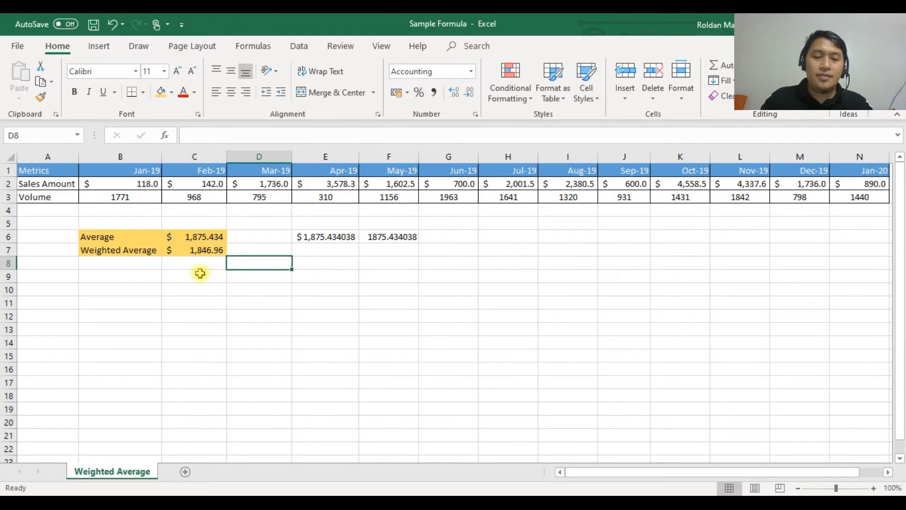
key("Return")
left_click(198, 252)
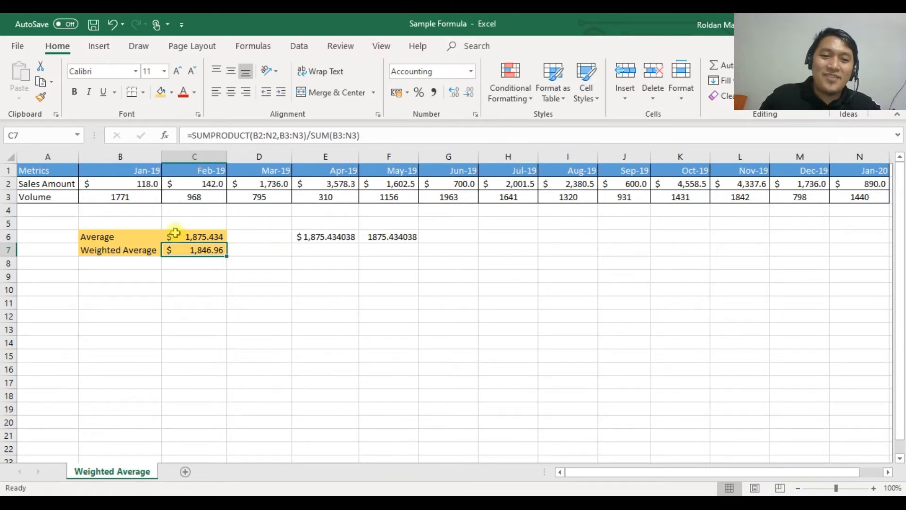
- Enter =B2*B3 in cell B4 to multiply the January 2019 sales amount by its volume
left_click(143, 209)
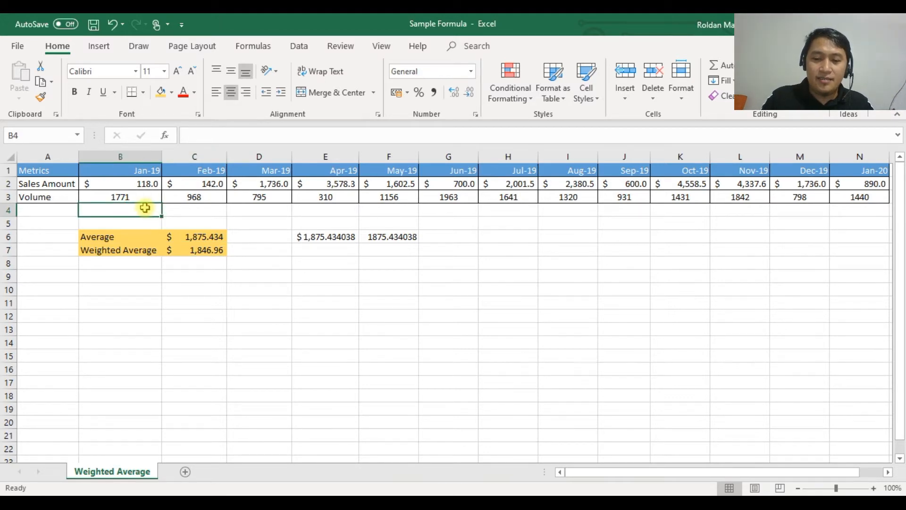
type("=")
left_click(139, 185)
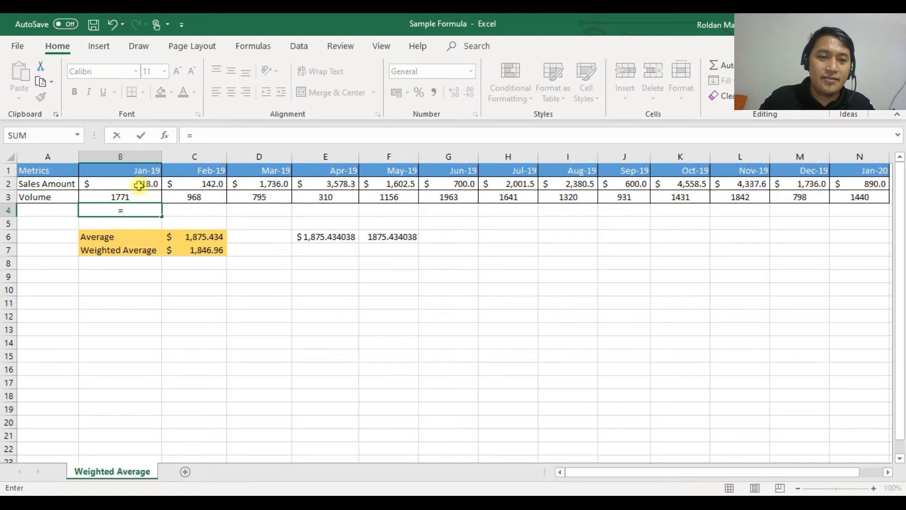
type("*")
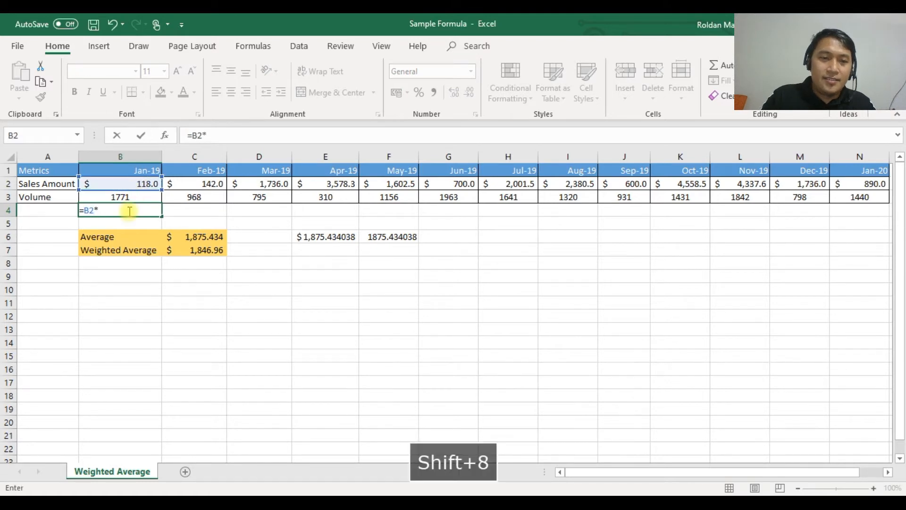
left_click(125, 197)
key("Return")
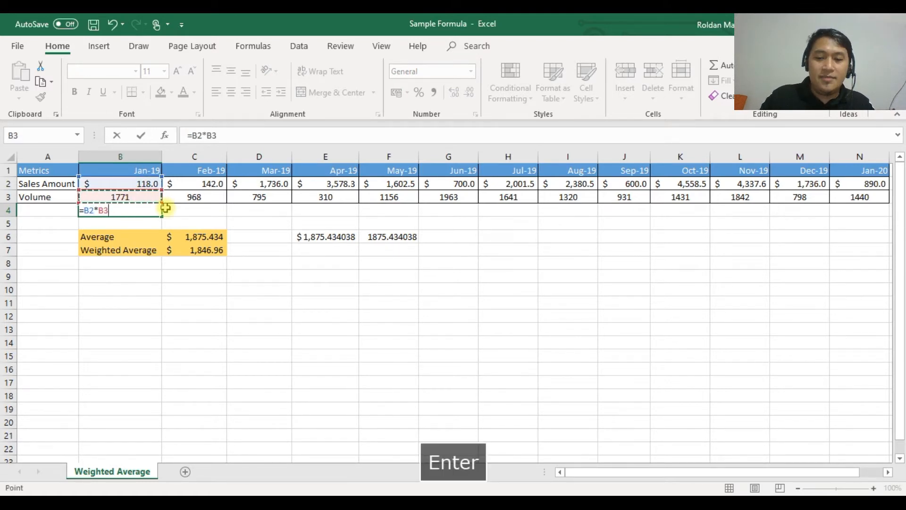
- Copy the product formula from B4 across row 4 through column N
left_click(123, 210)
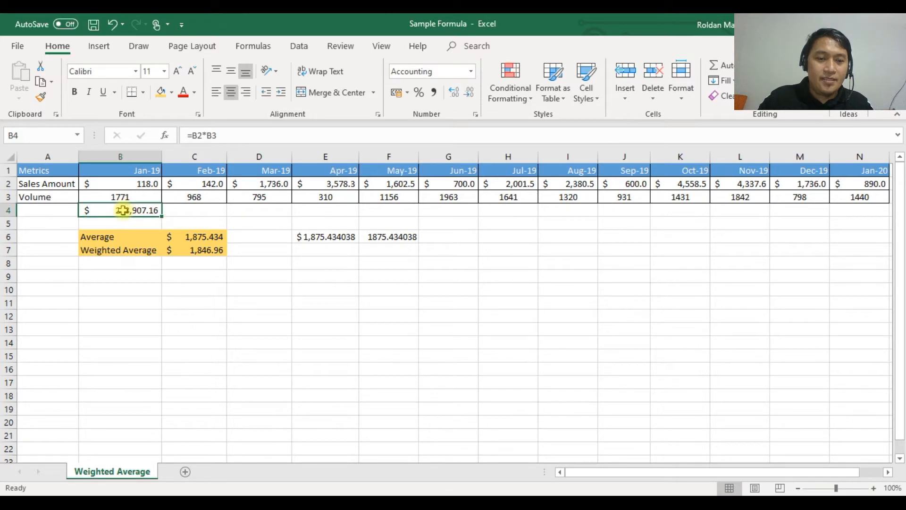
key("ctrl+c")
left_click(852, 210, "shift")
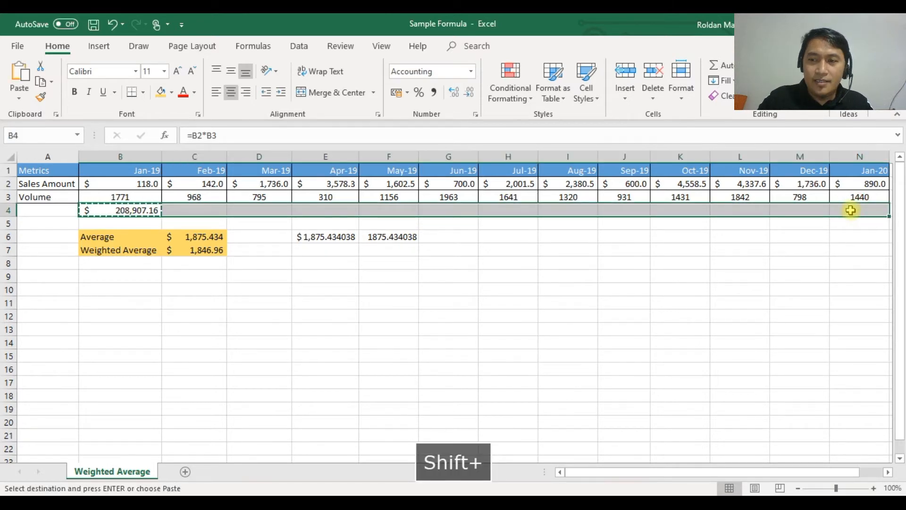
key("ctrl+v")
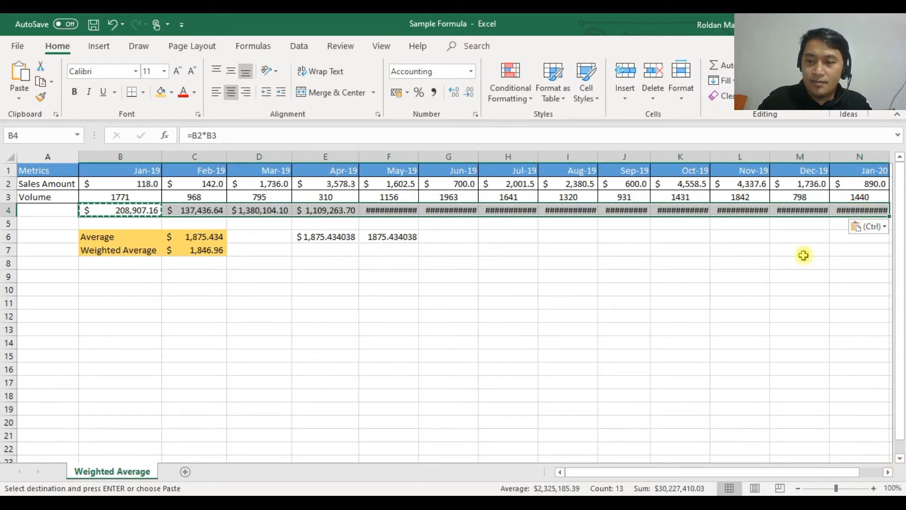
- Reduce the averages in E6:F6 to two decimal places
left_click_drag(385, 237, 330, 237)
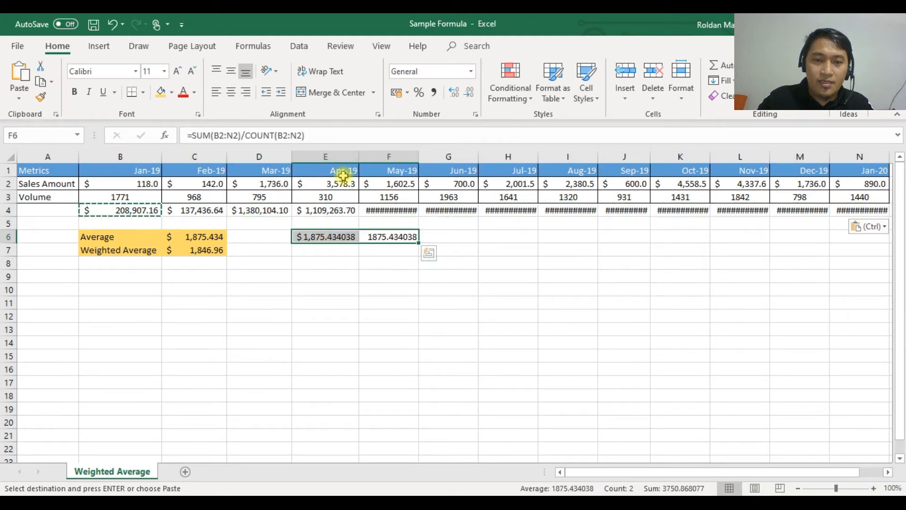
left_click(469, 92)
left_click(469, 92)
left_click(469, 92)
left_click(469, 92)
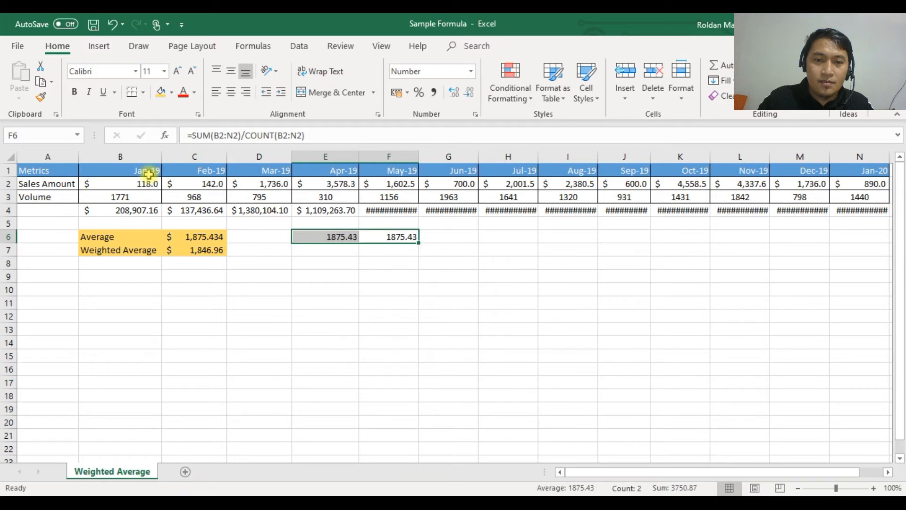
- Autofit the width of all worksheet columns so the row 4 amounts fit their cells
key("ctrl+a")
double_click(227, 156)
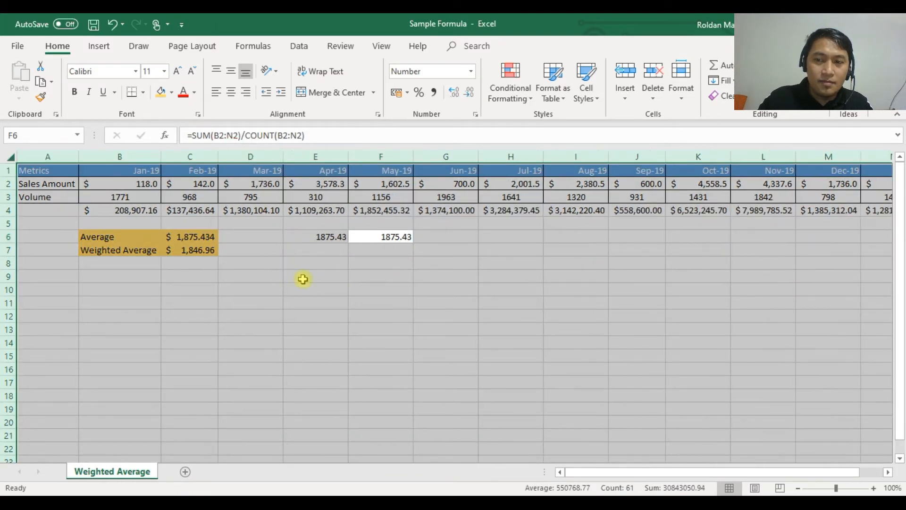
- Examine the monthly product formulas along row 4 and the cells referenced by B4
left_click(135, 210)
key("Tab")
key("Tab")
key("Tab")
key("Tab")
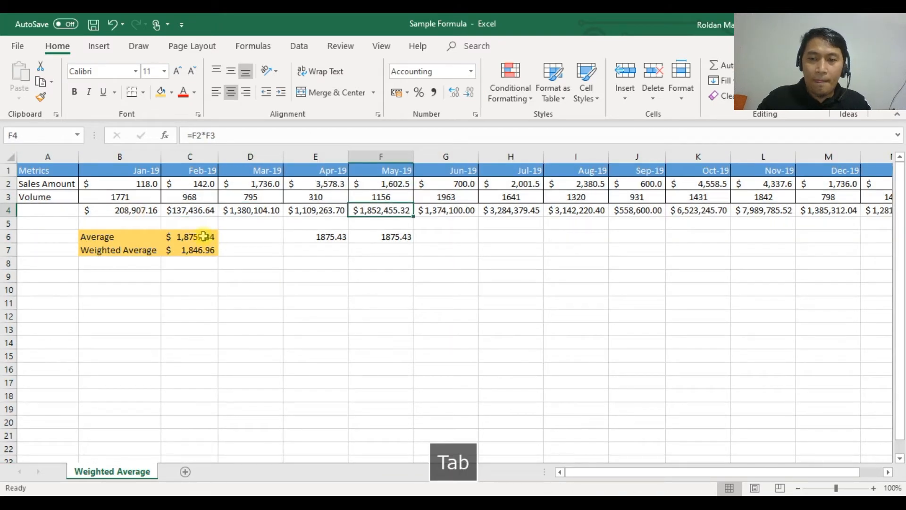
key("Right")
key("Right")
key("Left")
key("Left")
key("Left")
key("Left")
key("Left")
key("Left")
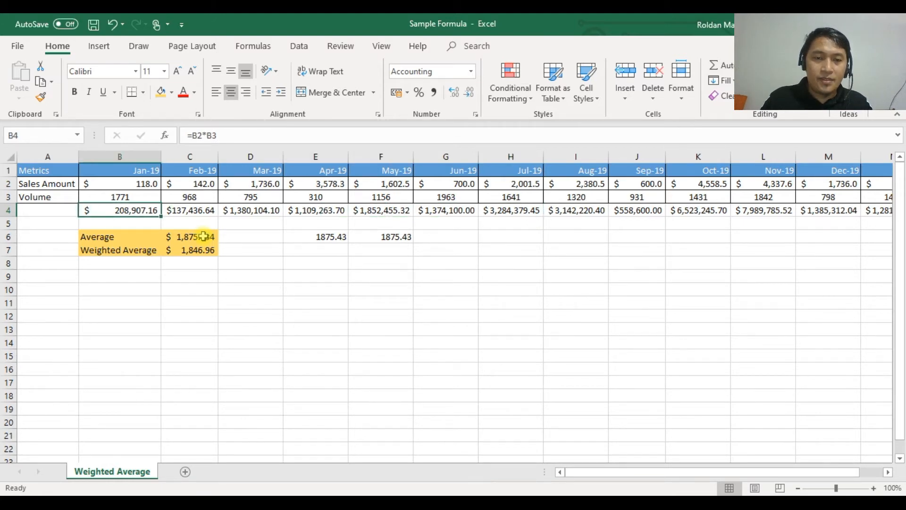
left_click(243, 136)
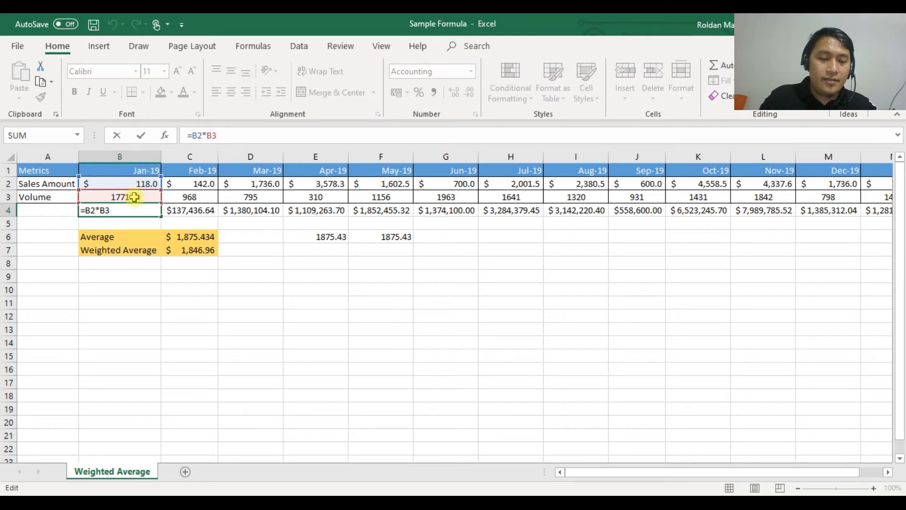
key("Escape")
- Enter =SUM(B4:N4) in cell C8 to total the monthly sales-times-volume products
left_click(196, 263)
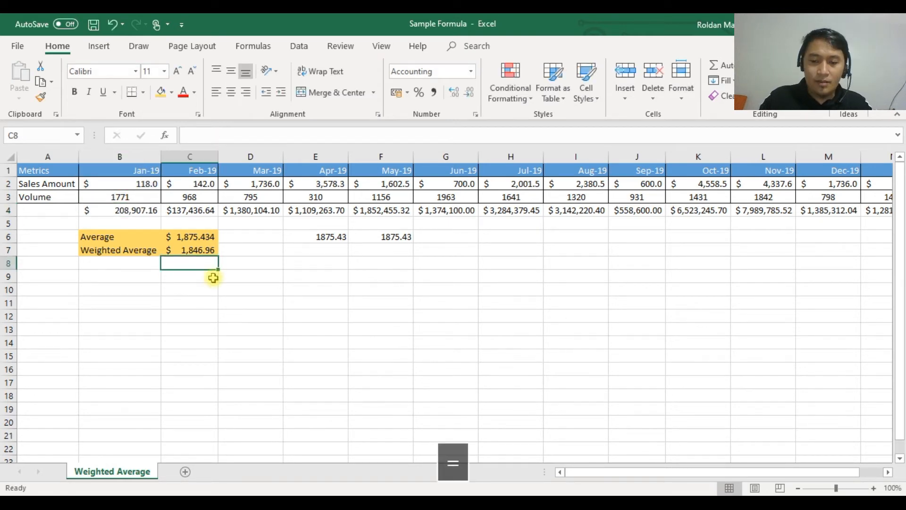
type("=")
key("Escape")
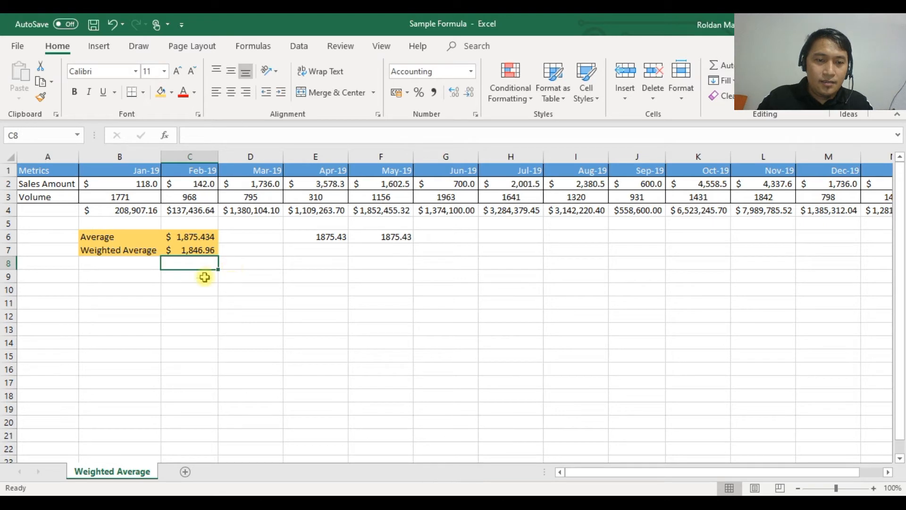
type("=sum")
key("Tab")
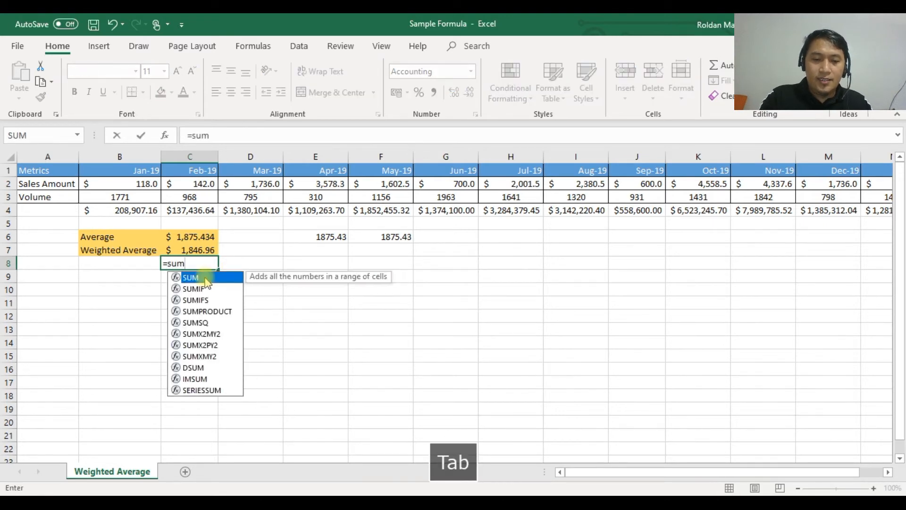
left_click(126, 208)
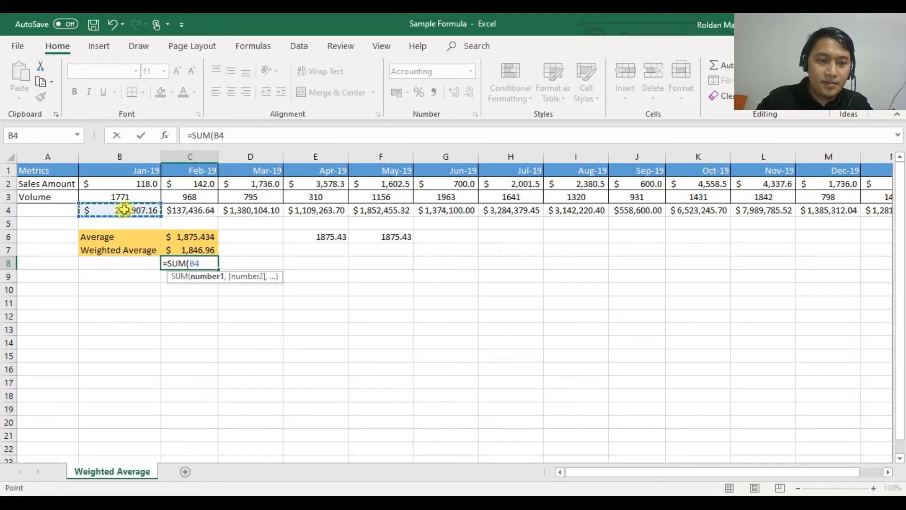
key("ctrl+shift+Right")
key("Return")
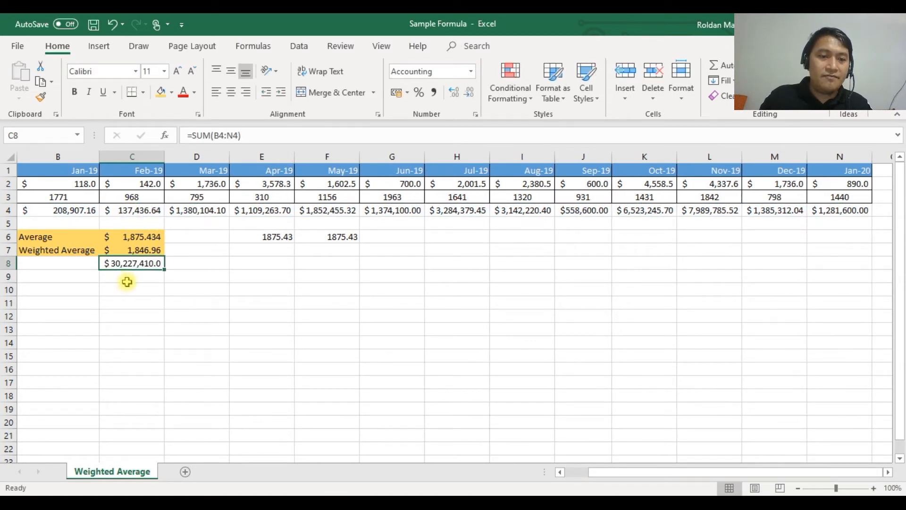
- Enter =SUMPRODUCT(B2:N2,B3:N3) in cell C9 to sum the sales amounts multiplied by their volumes in one formula
key("shift+Tab")
key("shift+Tab")
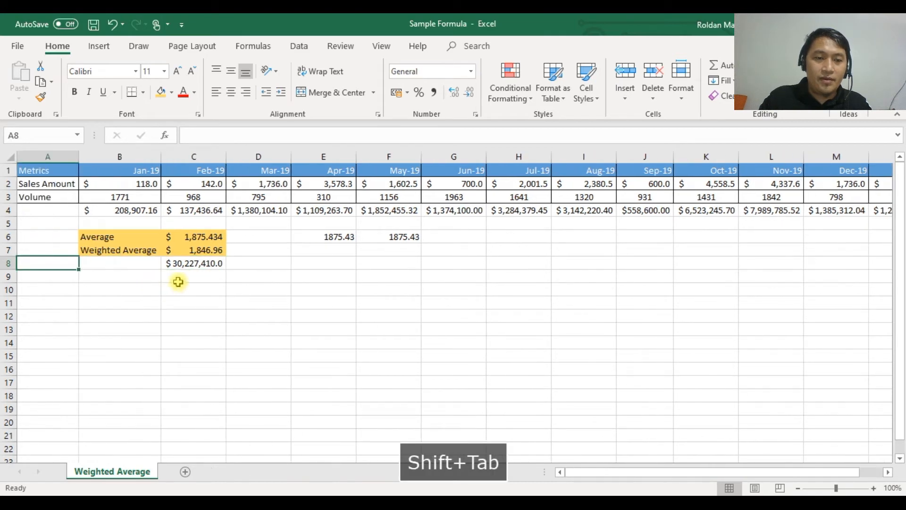
left_click(182, 281)
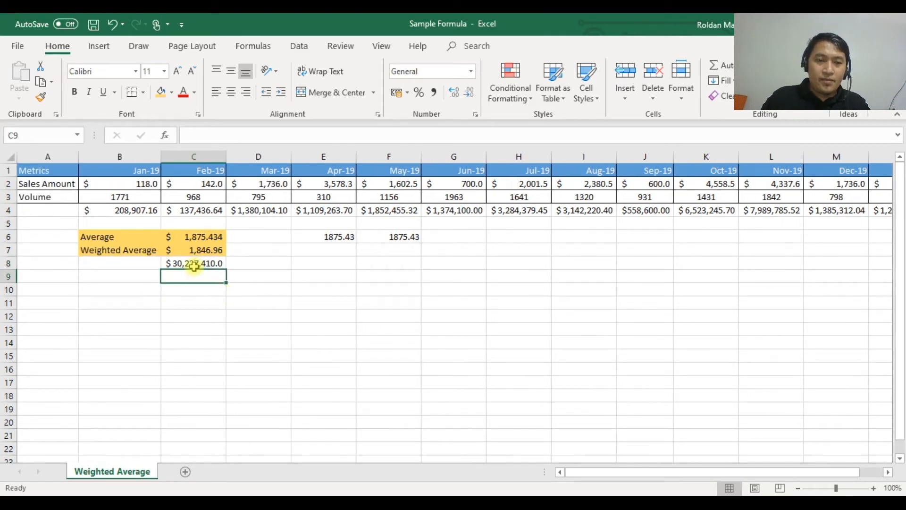
type("=")
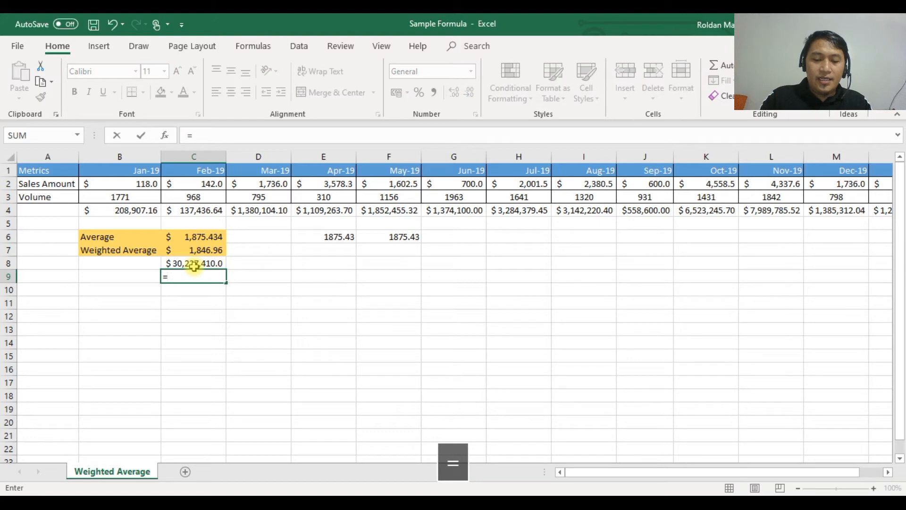
type("sum")
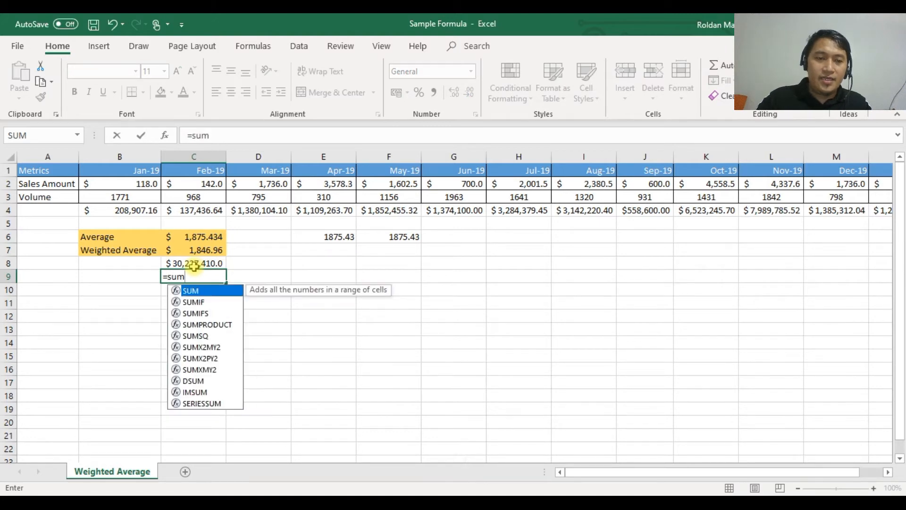
key("Down")
key("Down")
key("Down")
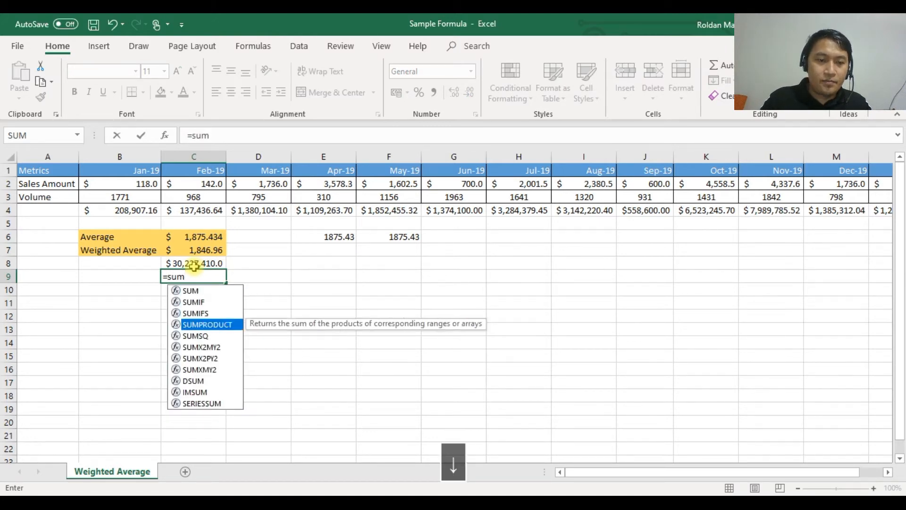
key("Tab")
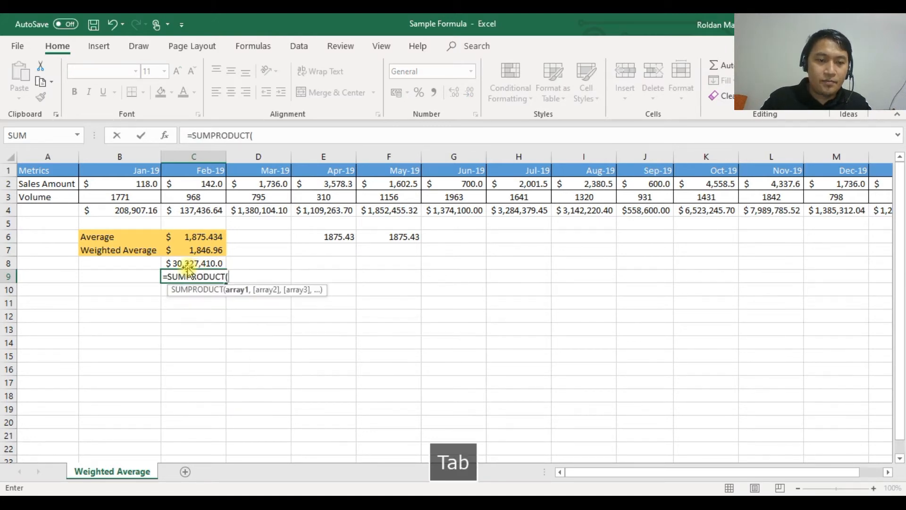
left_click(112, 181)
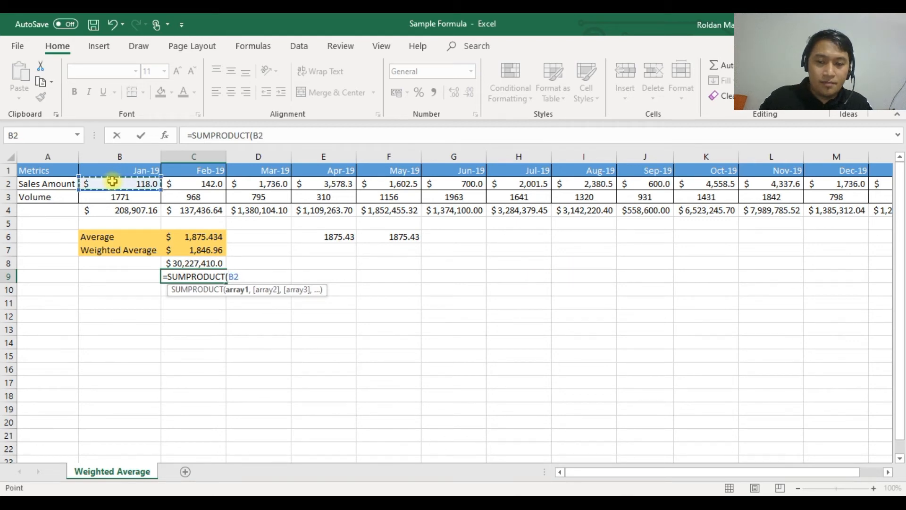
key("ctrl+shift+Right")
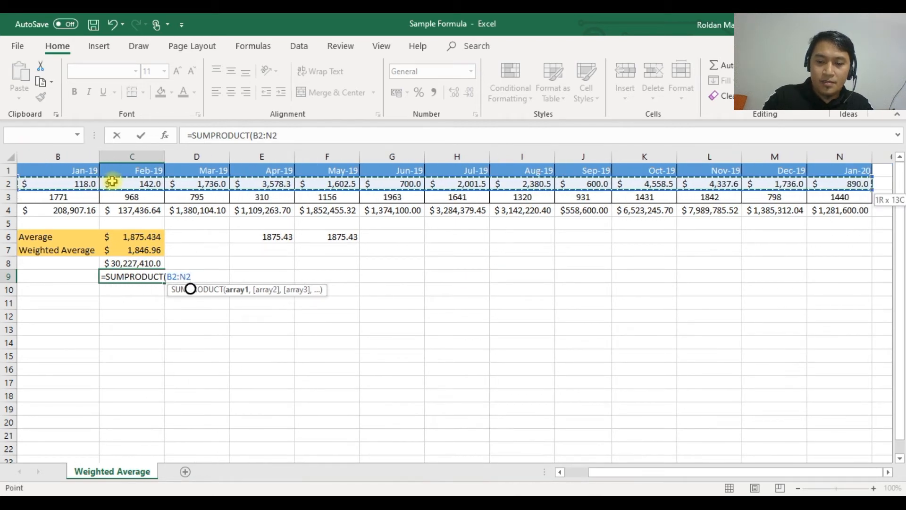
type(",")
left_click_drag(599, 472, 568, 470)
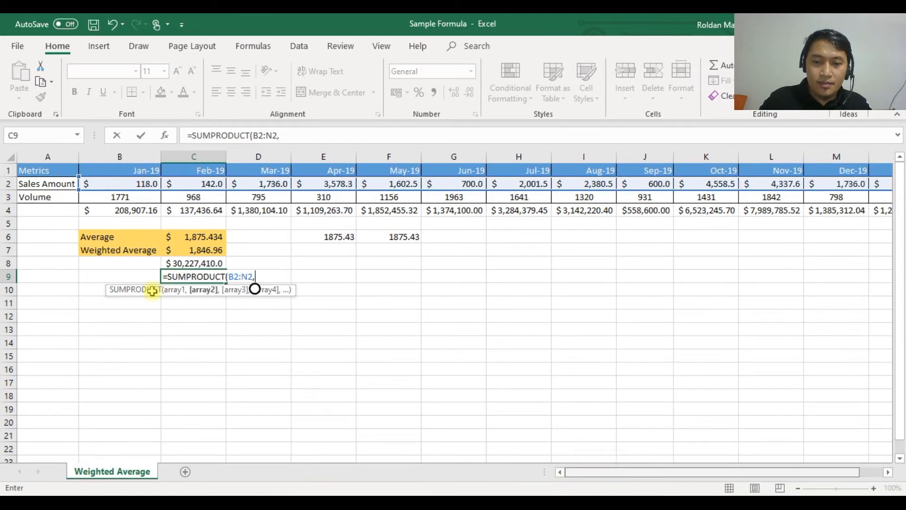
left_click(123, 197)
key("ctrl+shift+Right")
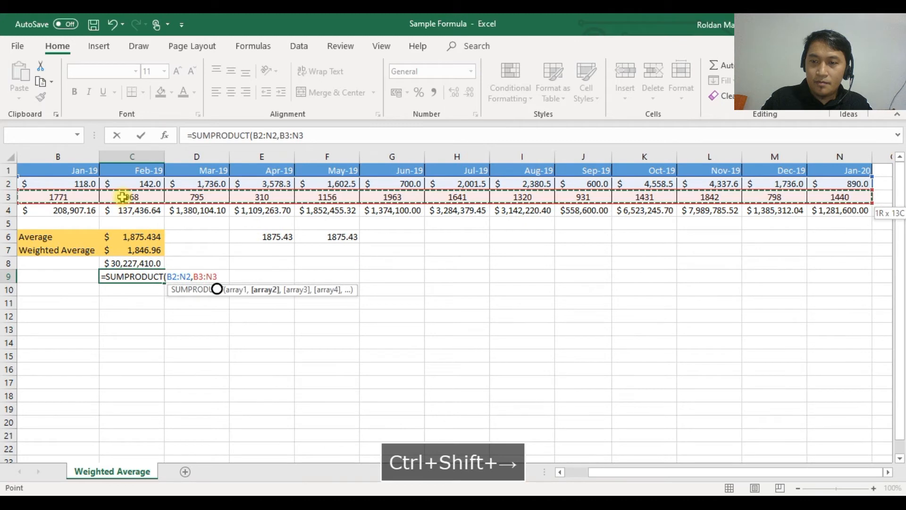
key("Return")
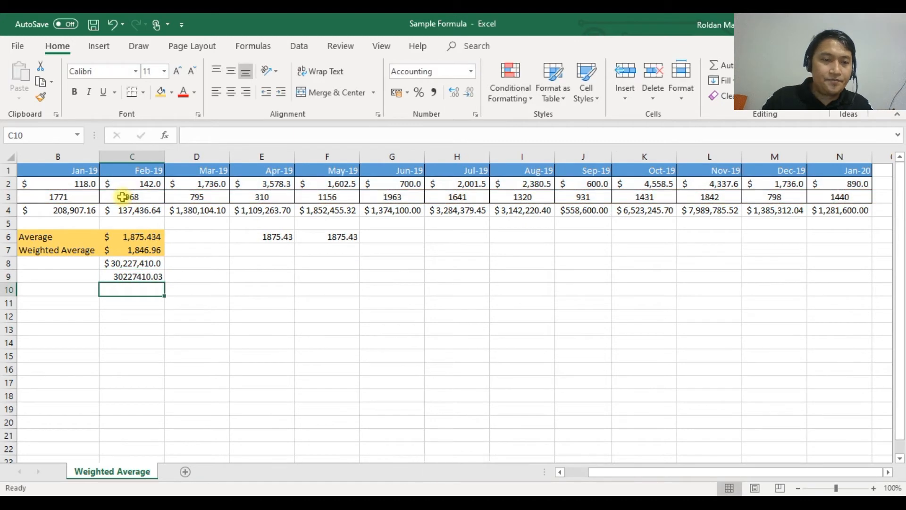
- Copy the accounting format from C8 to C9 with Format Painter
left_click(150, 257)
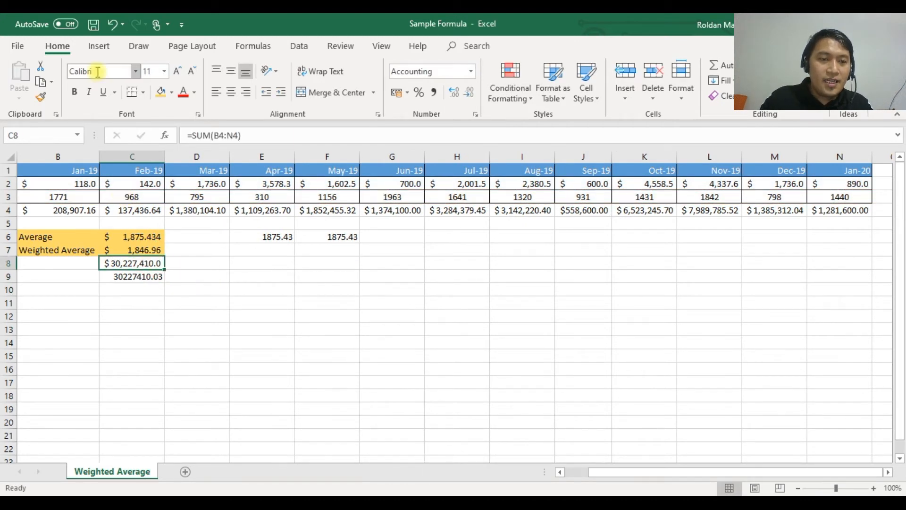
left_click(40, 97)
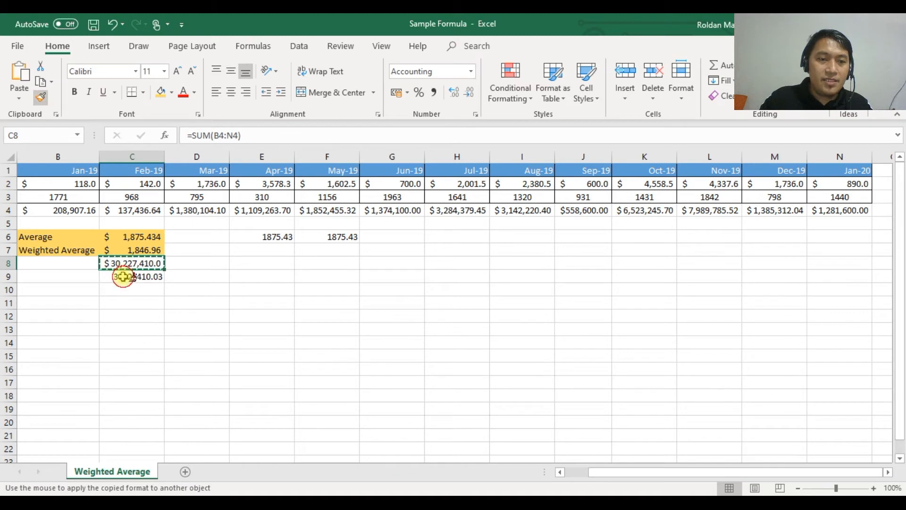
left_click(122, 278)
key("Escape")
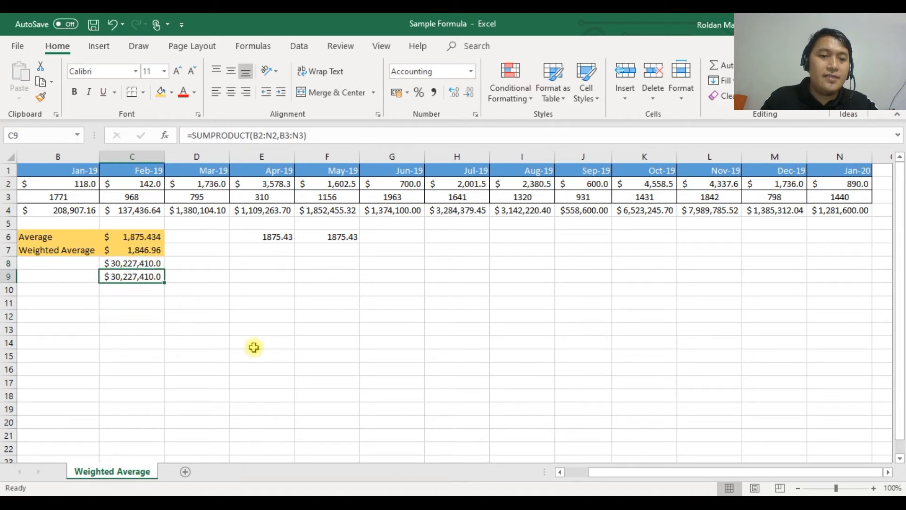
- Compare the SUM total in C8 with the SUMPRODUCT total in C9
left_click(135, 265)
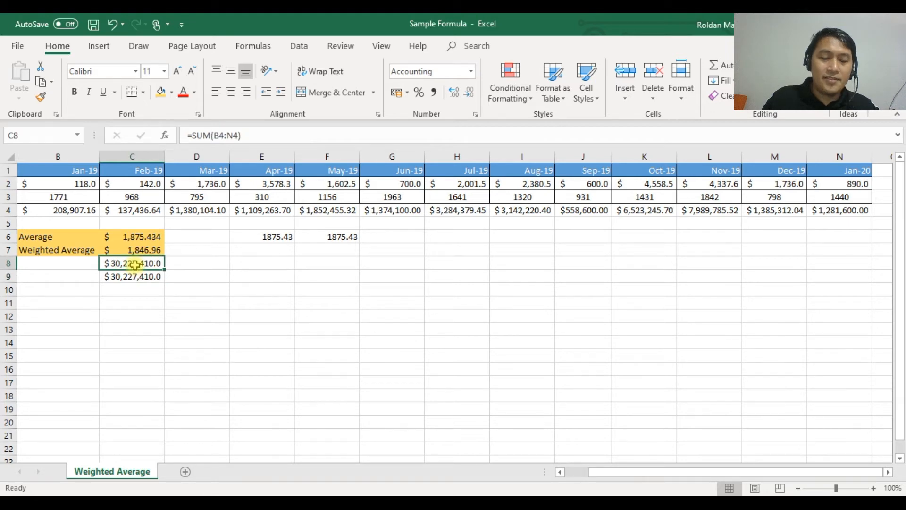
key("Left")
key("Left")
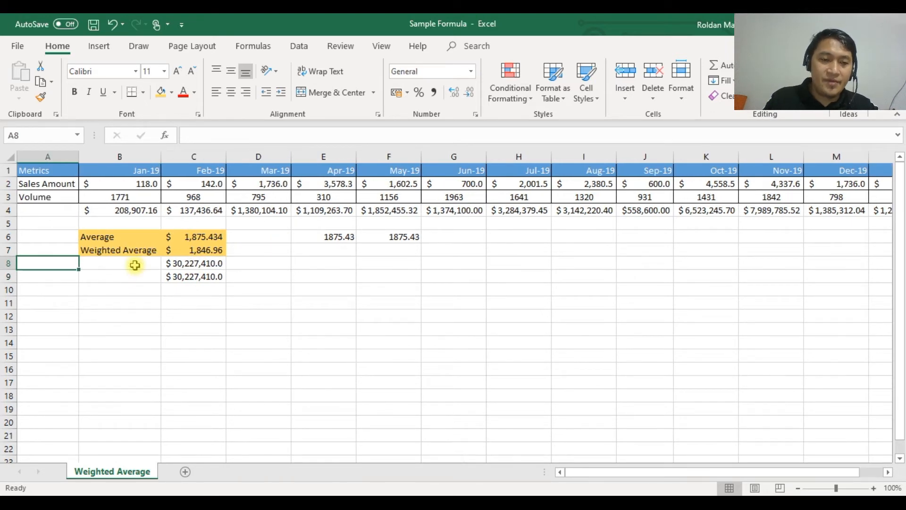
key("Right")
key("Right")
key("Down")
key("Down")
key("Down")
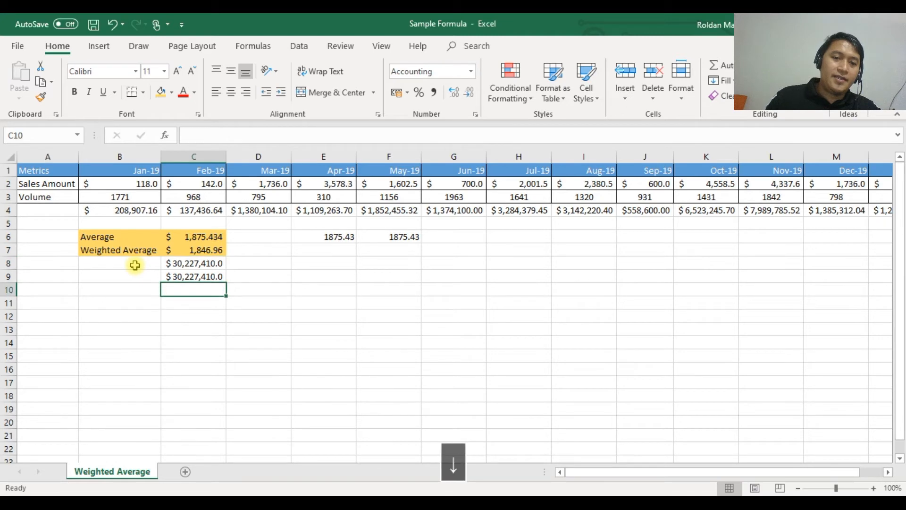
key("Up")
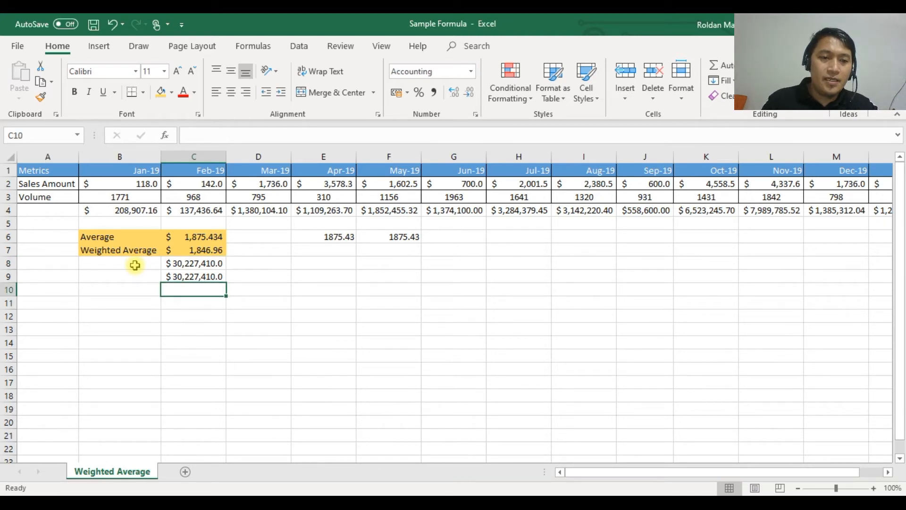
- Examine the weighted average formula in C7, focusing on its SUM(B3:N3) divisor and the Volume row it refers to
left_click(189, 249)
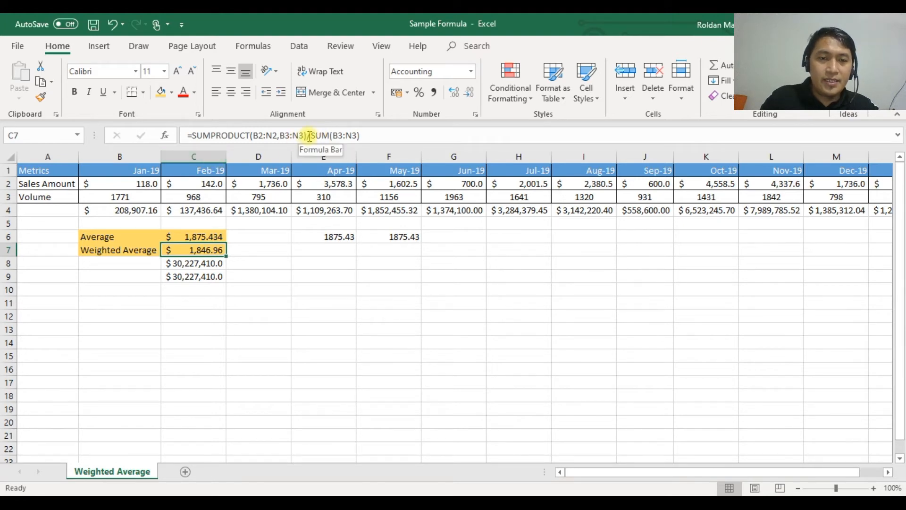
left_click_drag(311, 135, 378, 137)
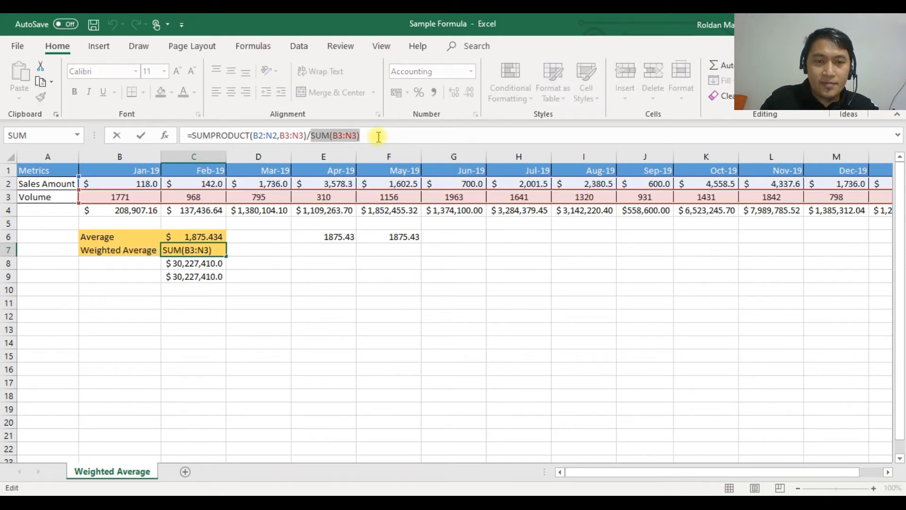
key("Escape")
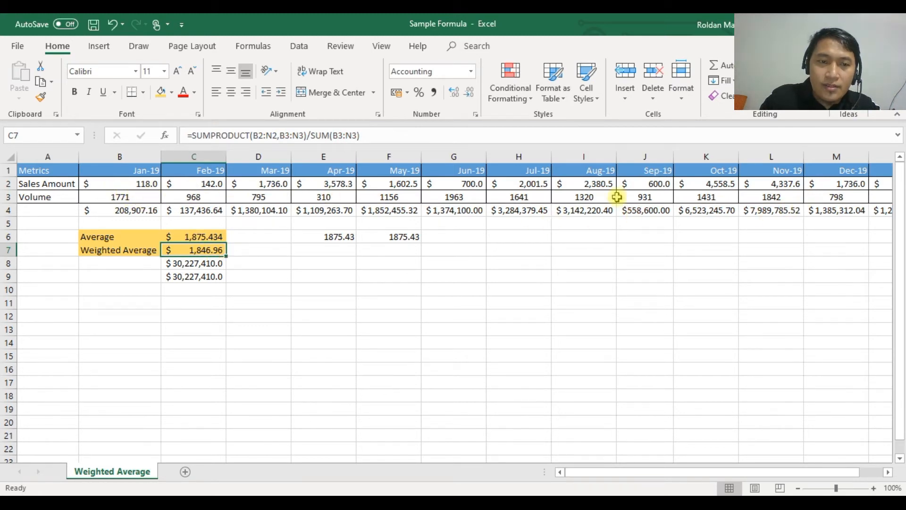
left_click(120, 198)
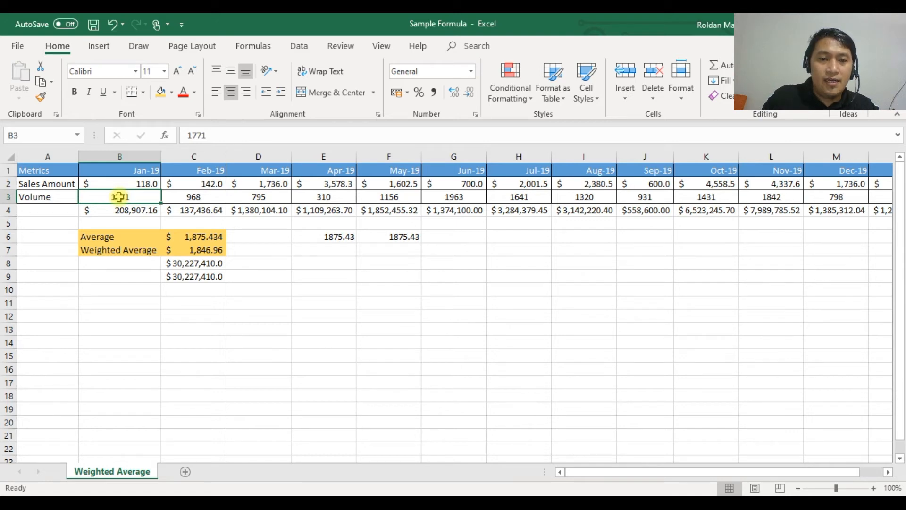
left_click(190, 252)
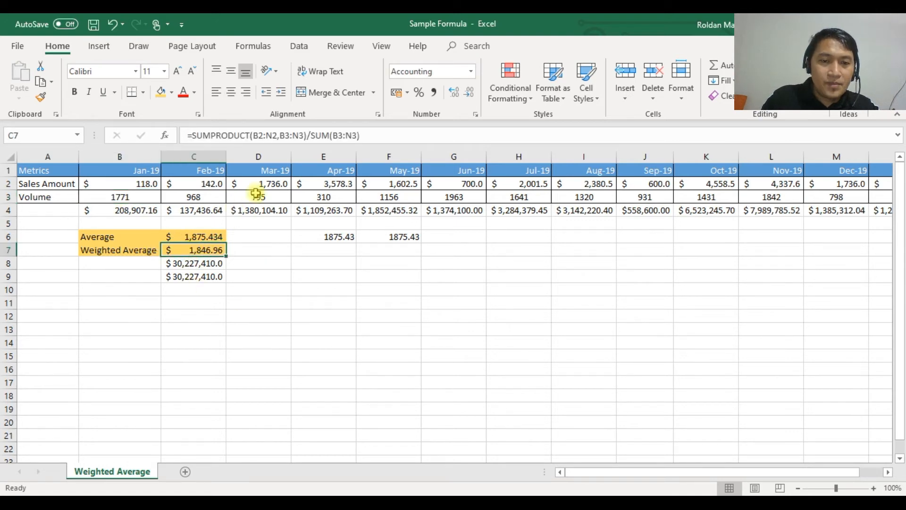
left_click_drag(311, 136, 344, 136)
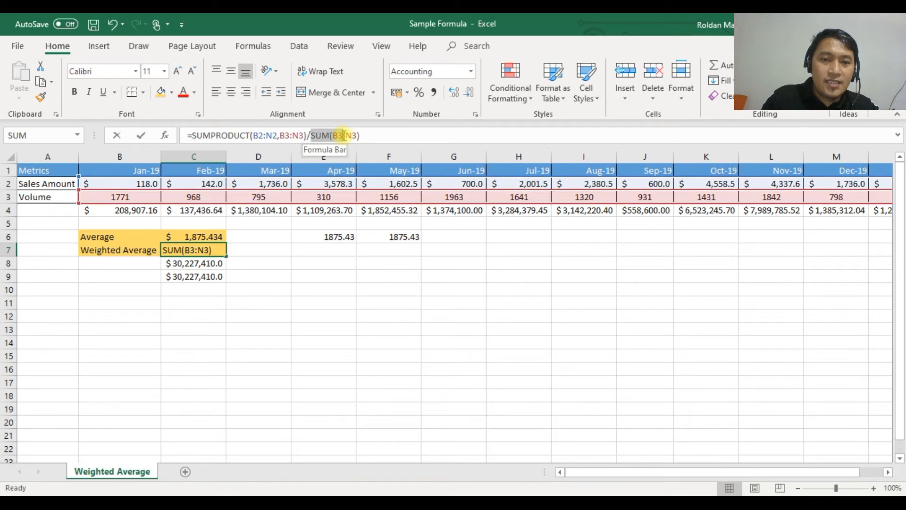
key("Escape")
- Begin a formula in cell C10 with SUMPRODUCT of the sales amounts B2:N2 and the volumes B3:N3
left_click(215, 290)
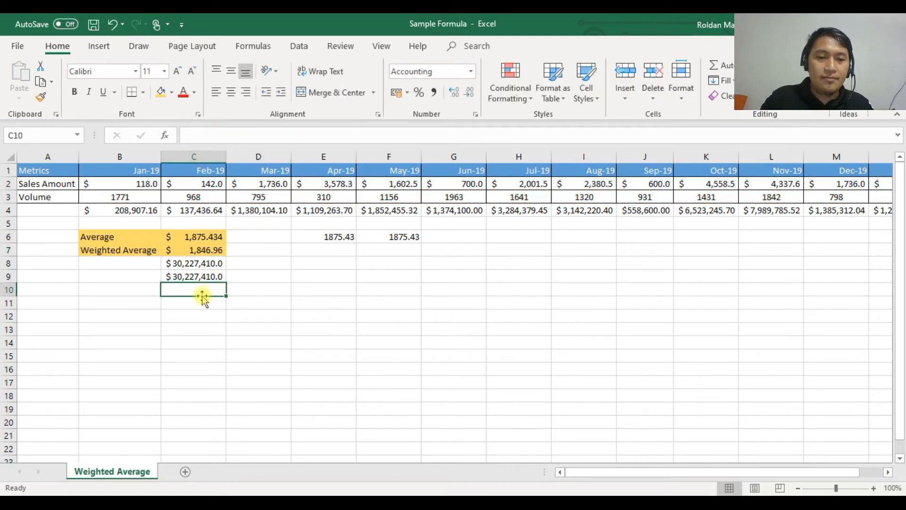
type("=")
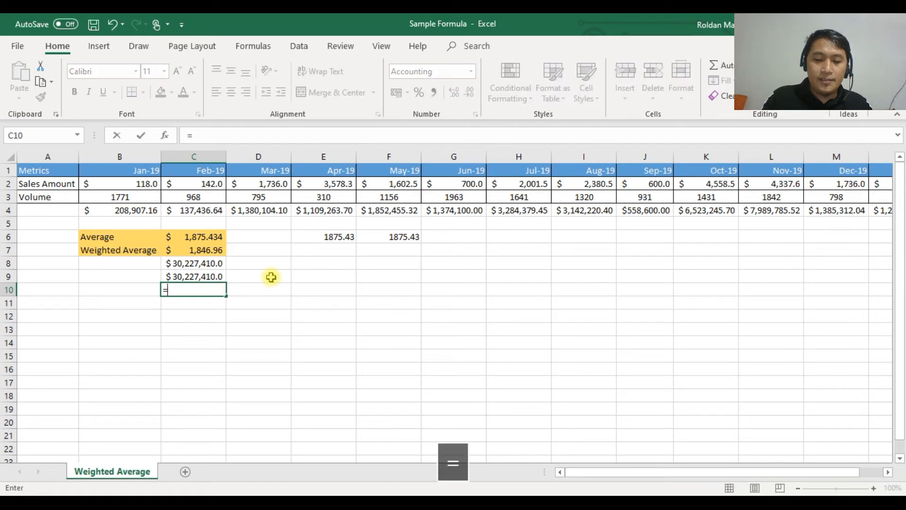
type("sum")
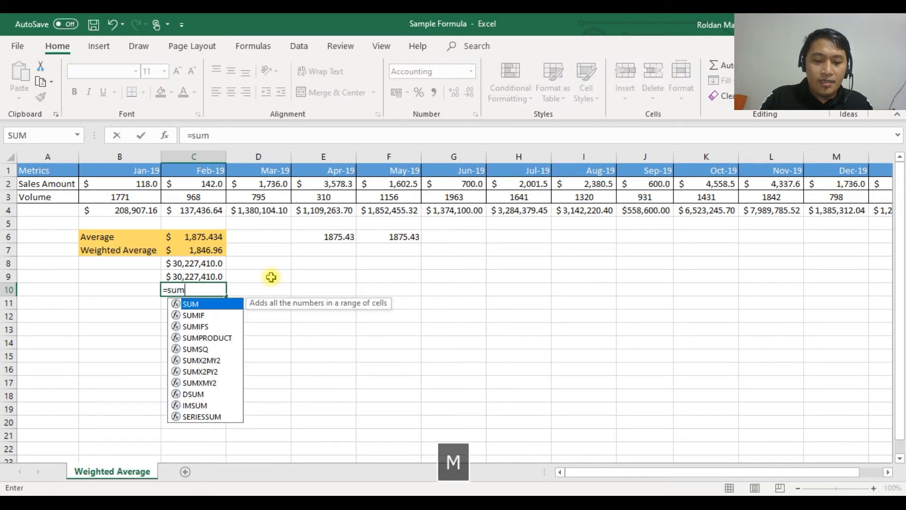
key("Down")
key("Down")
key("Down")
key("Tab")
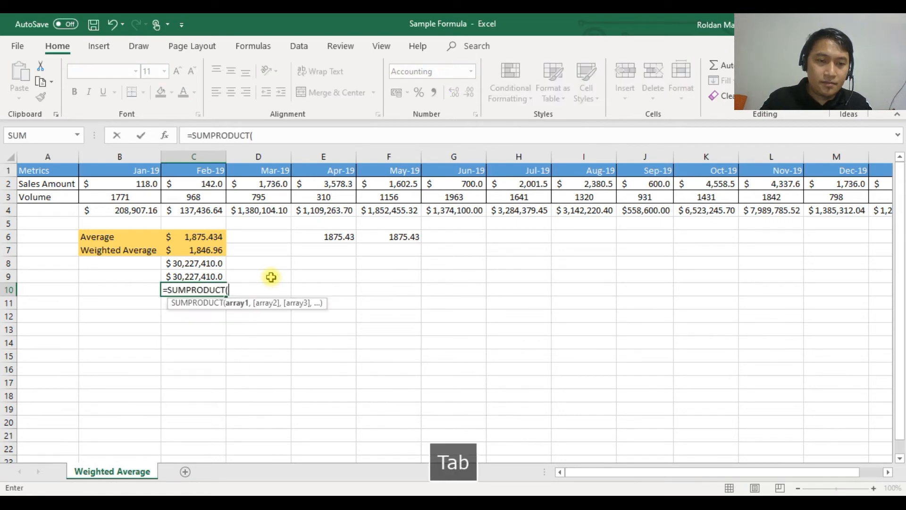
left_click(114, 183)
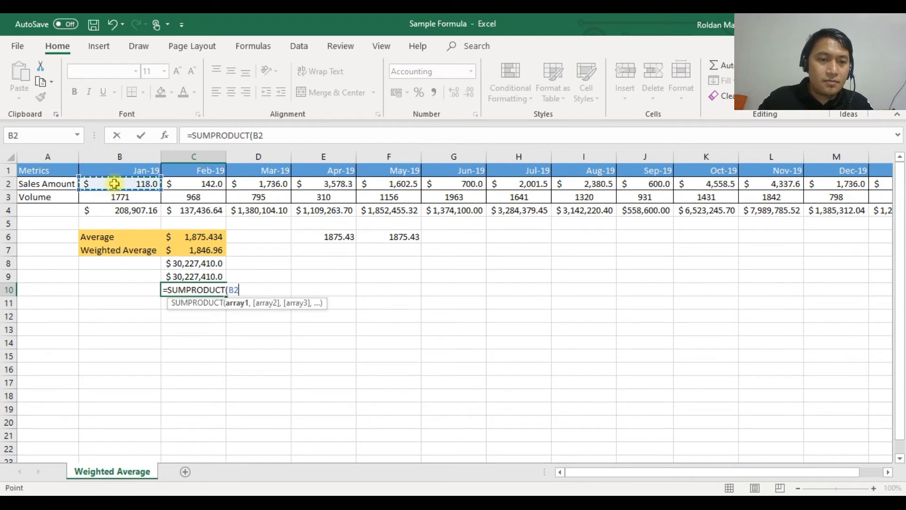
key("ctrl+shift+Right")
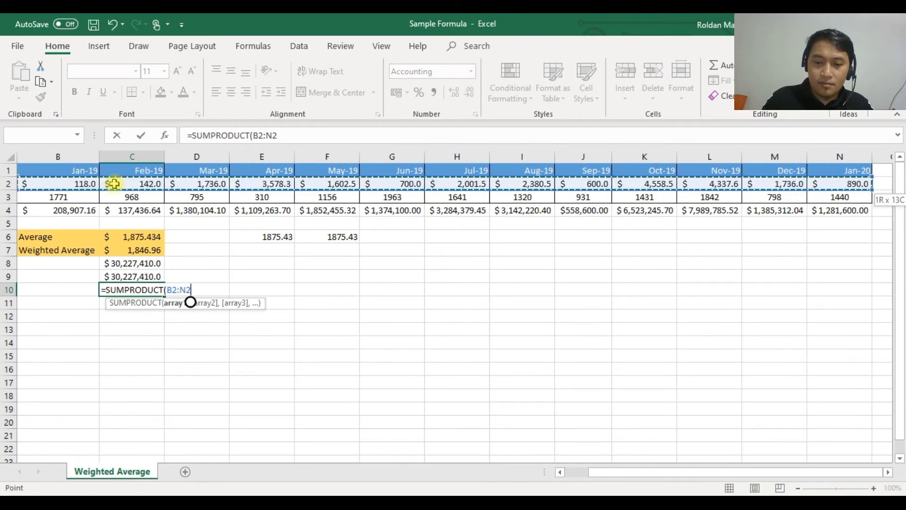
type(",")
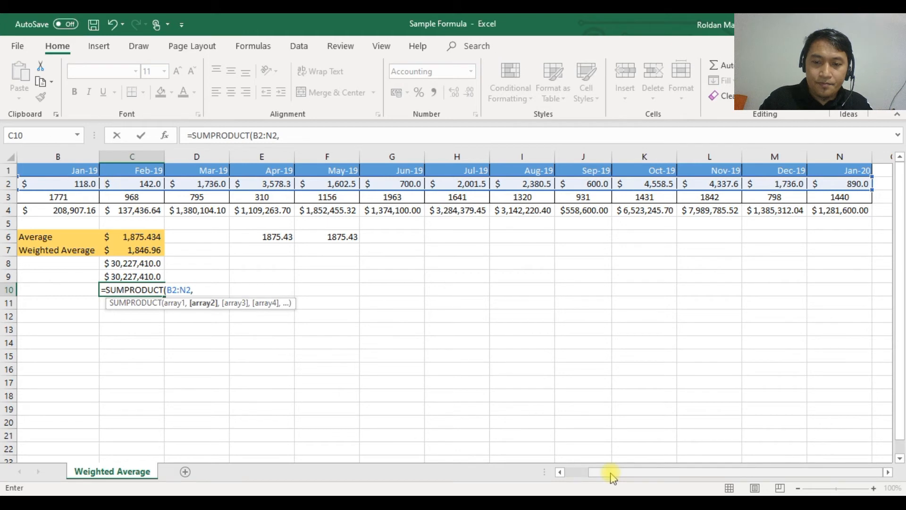
left_click_drag(611, 476, 569, 474)
left_click(102, 199)
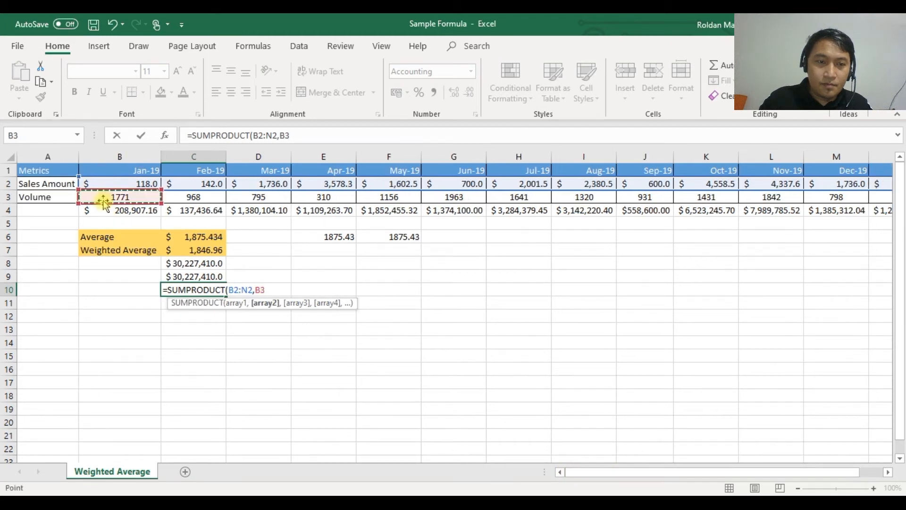
key("ctrl+shift+Right")
- Complete the C10 formula by dividing the SUMPRODUCT by SUM(B3:N3), the total volume
type(")/")
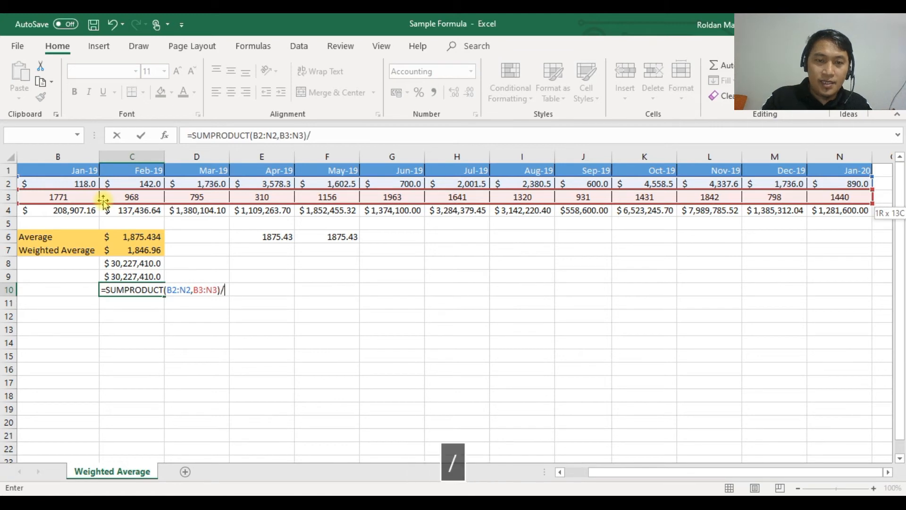
type("sum")
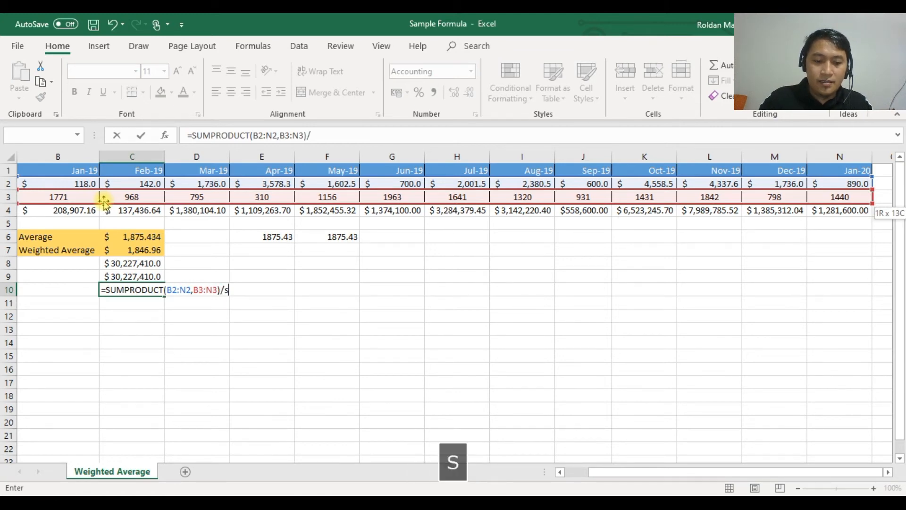
key("Tab")
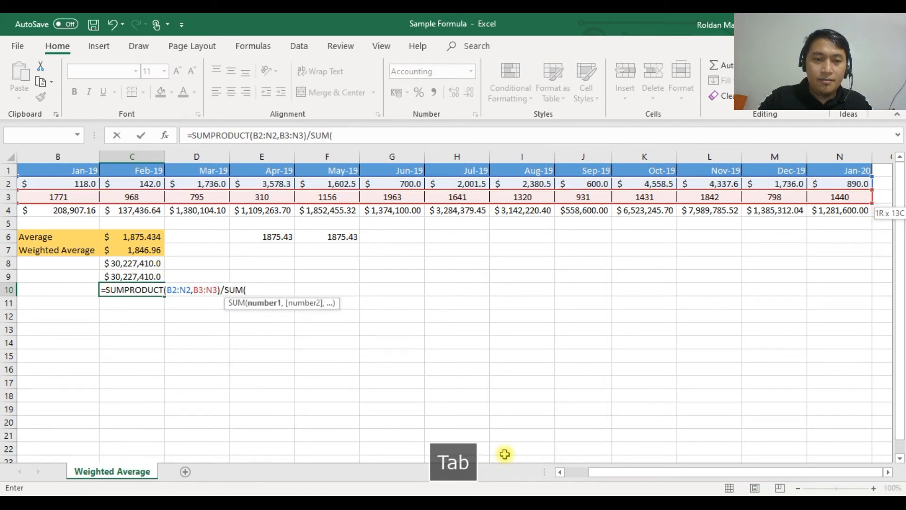
left_click(572, 472)
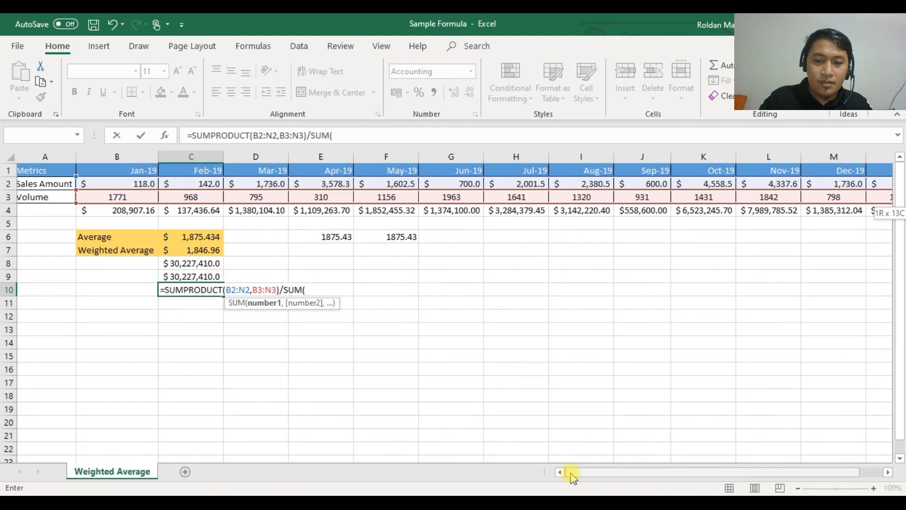
left_click(98, 198)
key("ctrl+shift+Right")
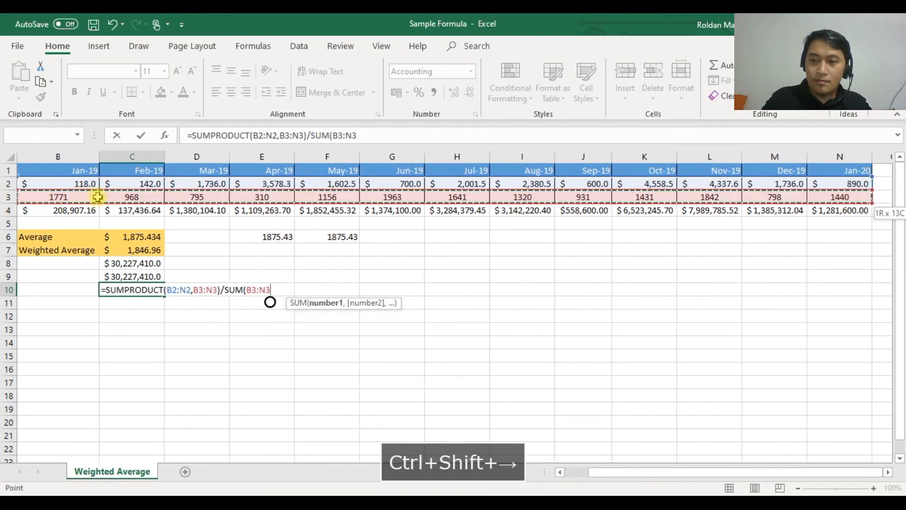
type(")")
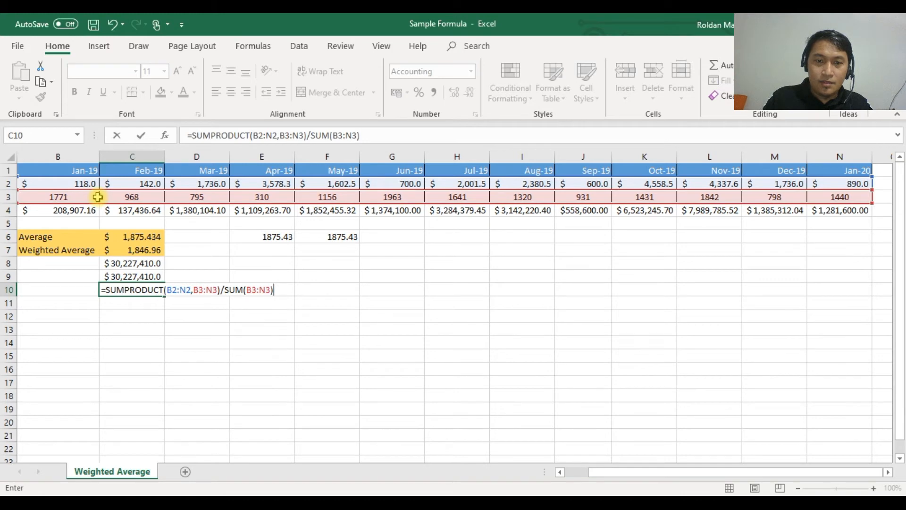
key("BackSpace")
key("Return")
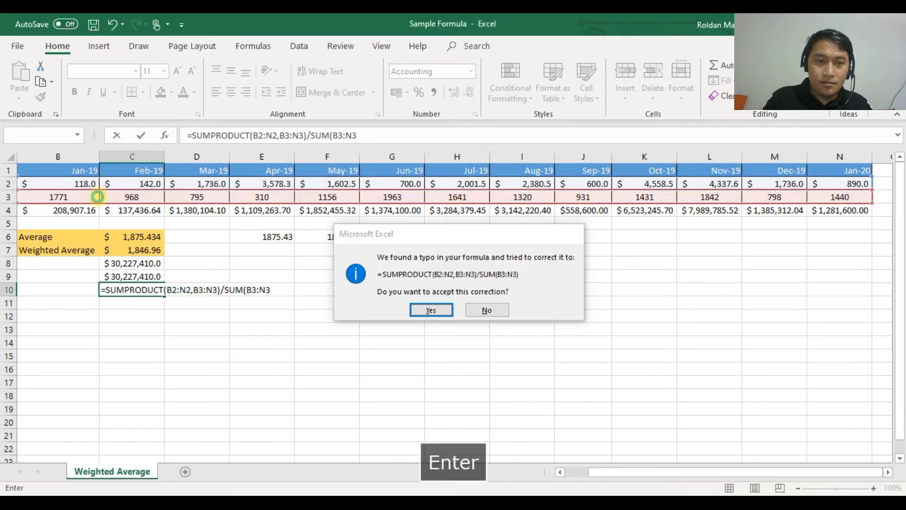
key("Return")
- Move the weighted average formula from C10 to D7, beside the existing Weighted Average value
left_click(136, 289)
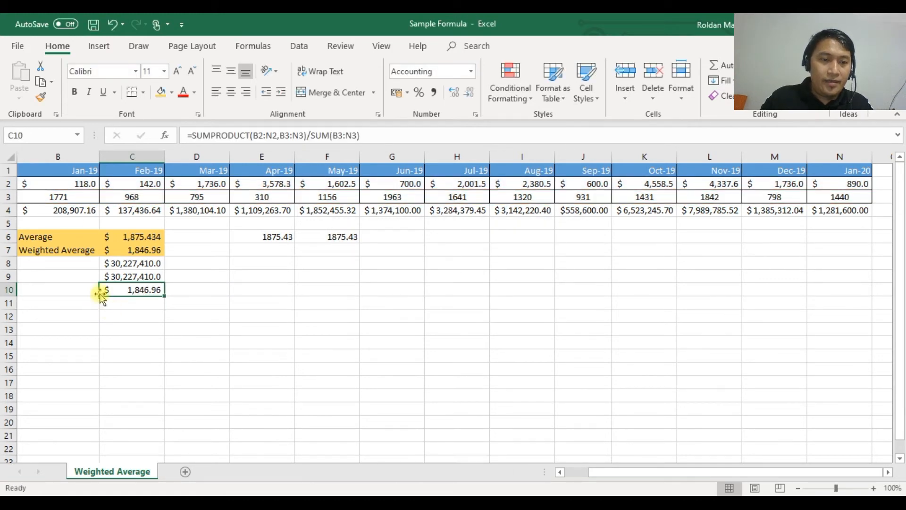
left_click_drag(127, 296, 192, 249)
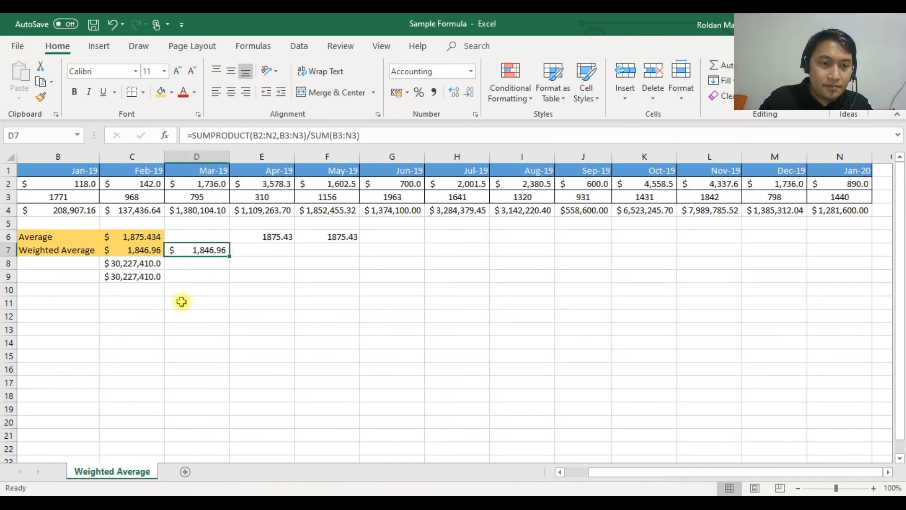
left_click(181, 302)
left_click(122, 261)
left_click(57, 289)
key("shift+Tab")
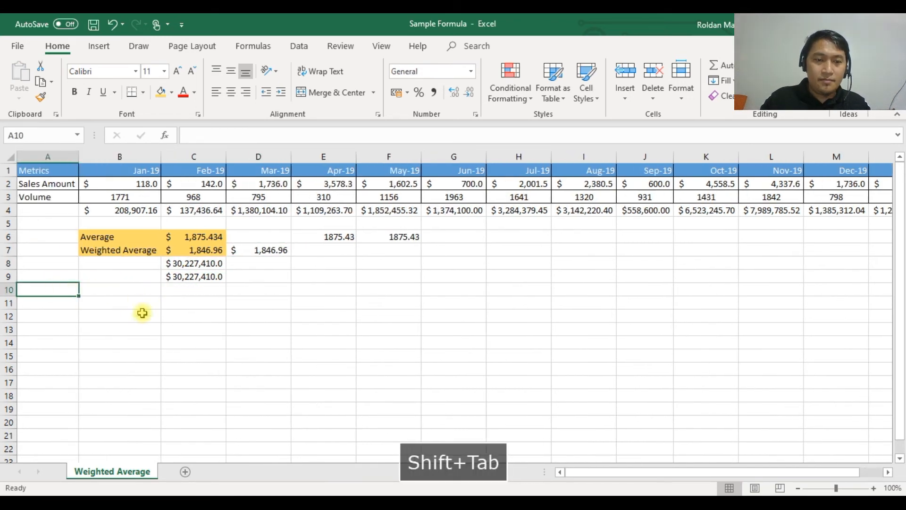
- Compare the rebuilt weighted average in D7 with the one in C7 and the simple average in C6
left_click(178, 297)
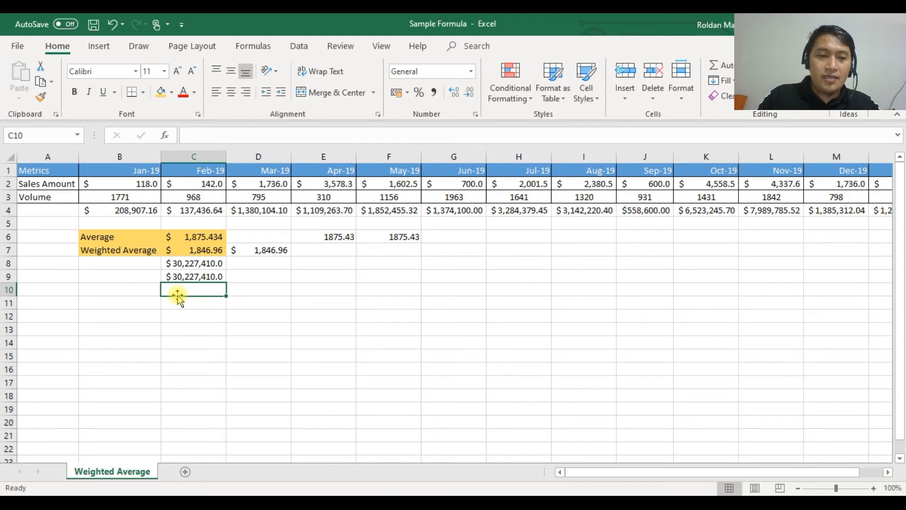
left_click(246, 252)
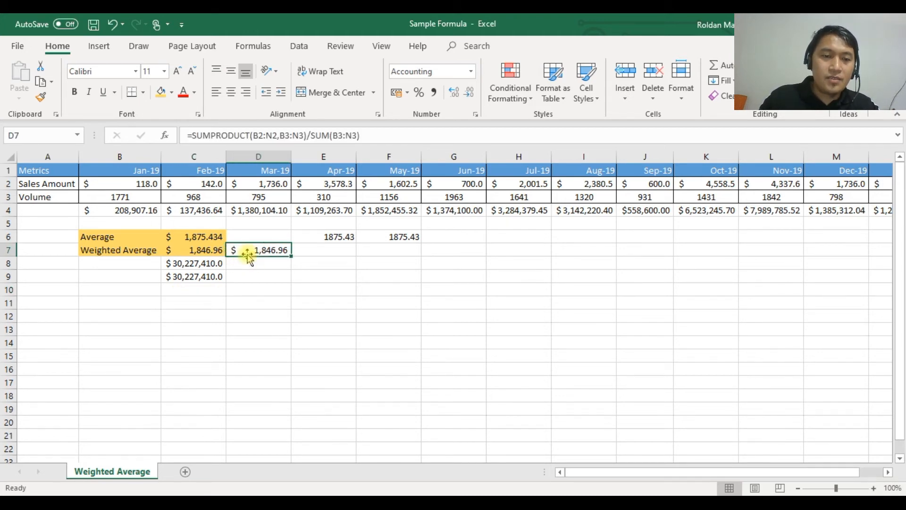
left_click(41, 184)
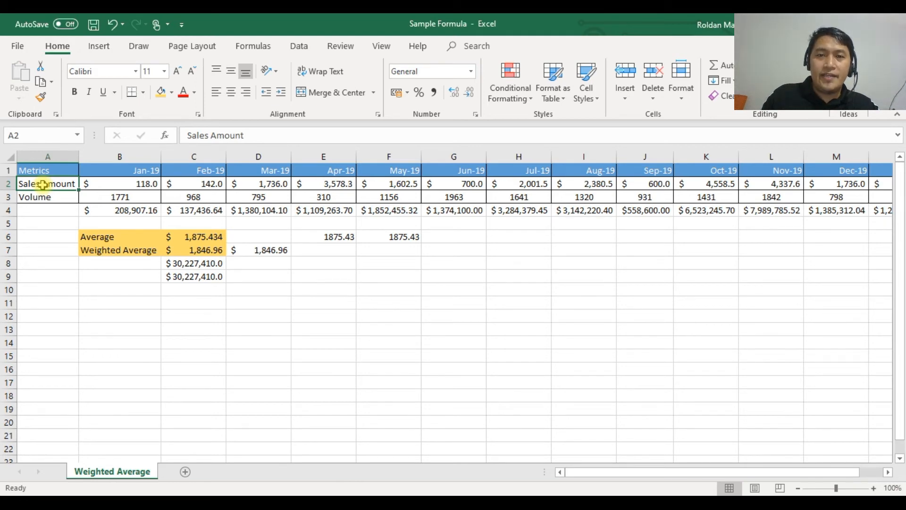
left_click(207, 250)
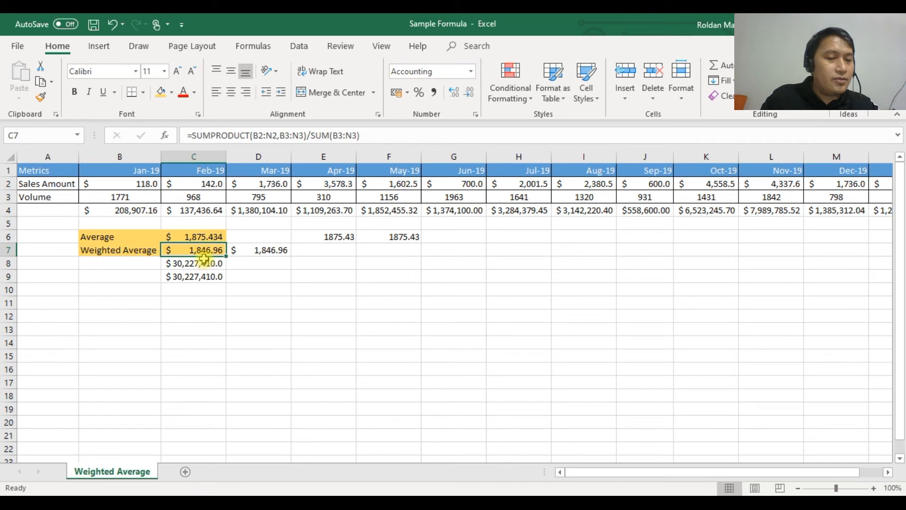
left_click(210, 237)
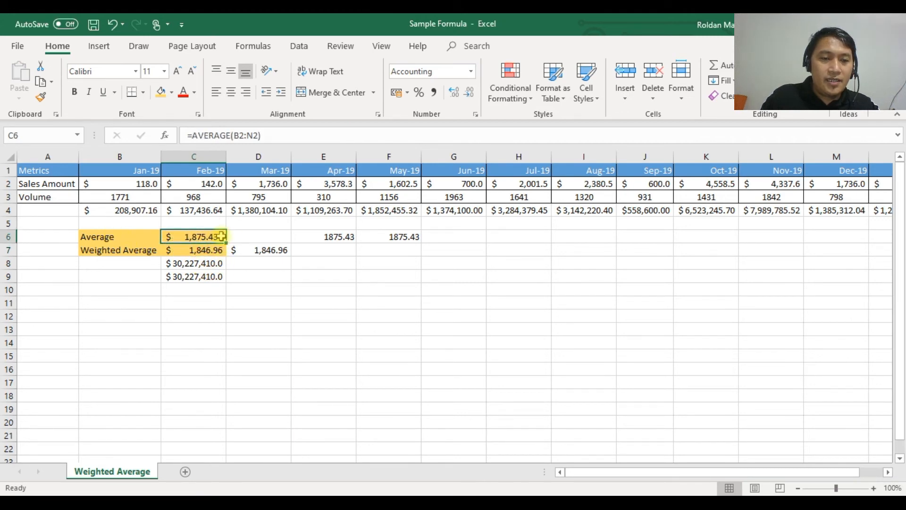
left_click(194, 250)
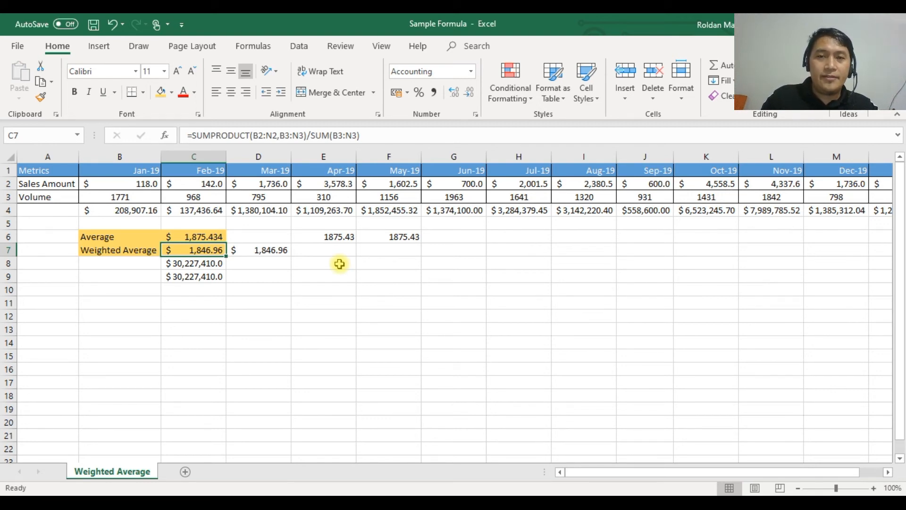
left_click(186, 313)
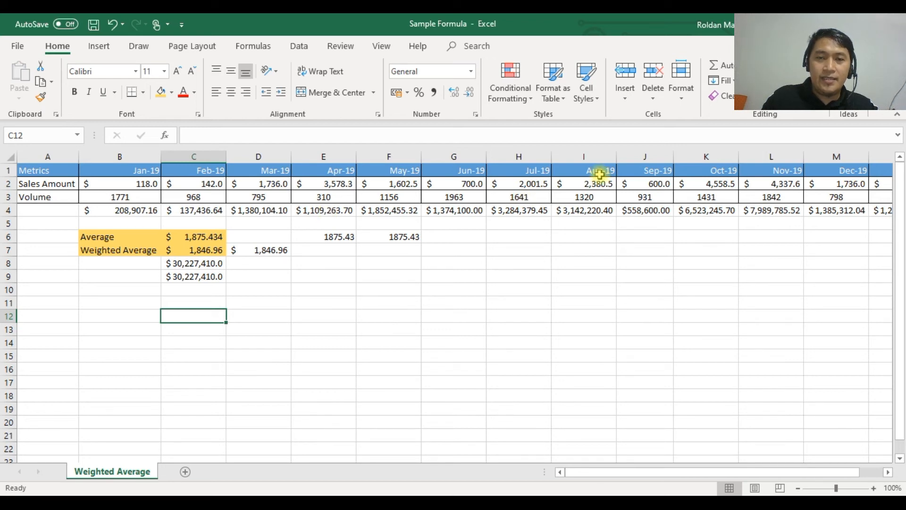
- Clear the Jul-19, Aug-19 and Nov-19 volumes in cells H3, I3 and L3
mouse_move(524, 198)
left_mouse_down()
mouse_move(587, 202)
mouse_move(587, 211)
mouse_move(581, 197)
mouse_move(530, 198)
left_mouse_up()
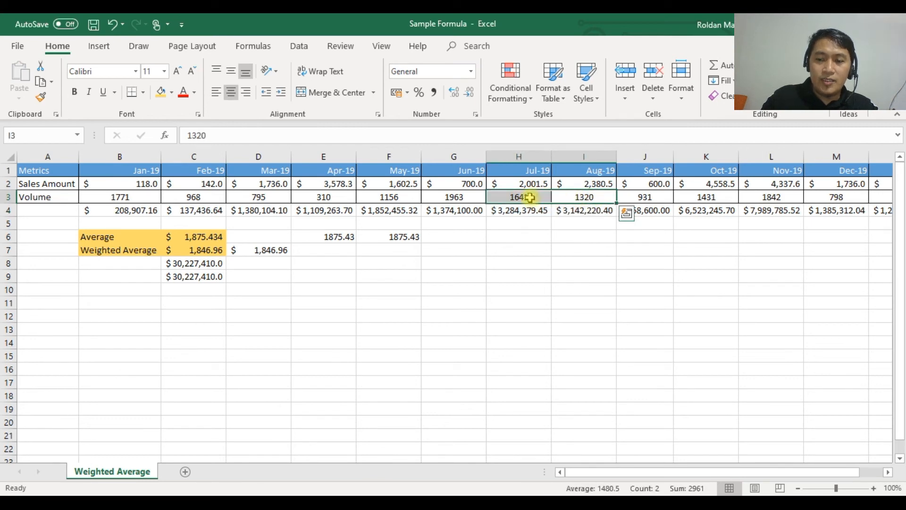
key("Delete")
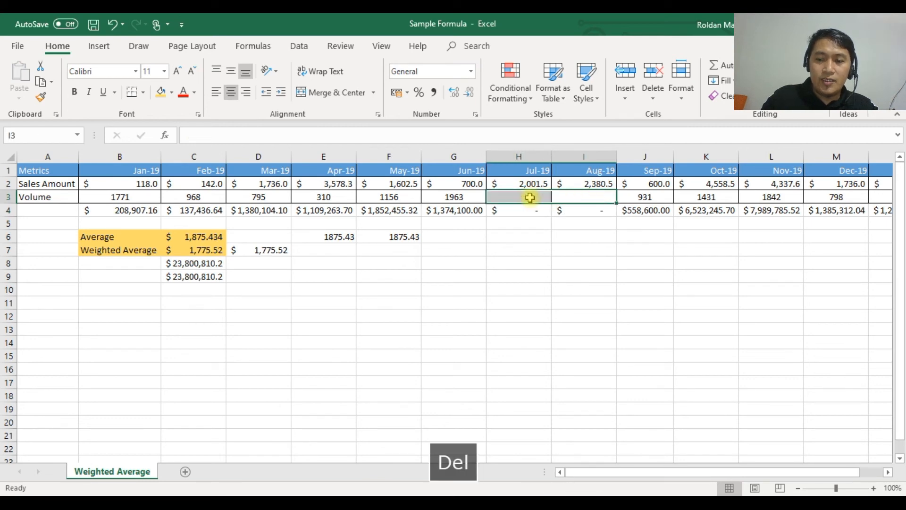
left_click(775, 197)
key("Delete")
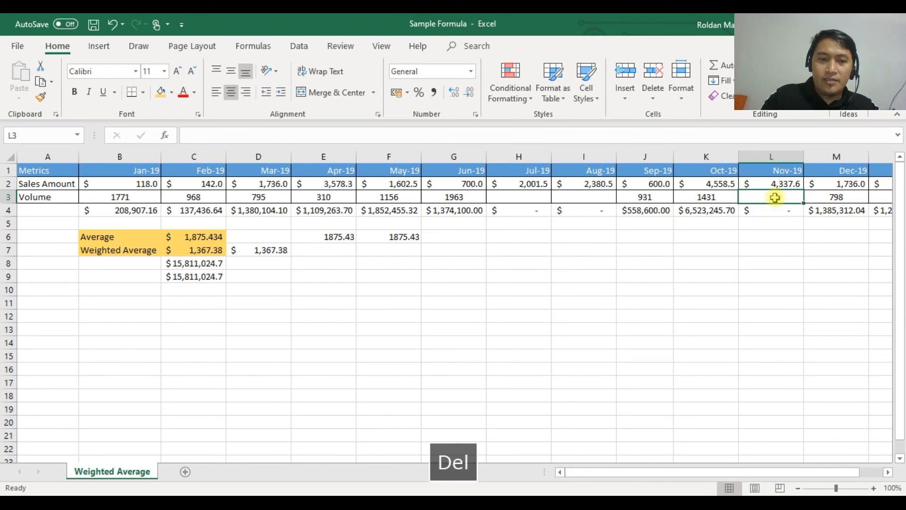
left_click(409, 346)
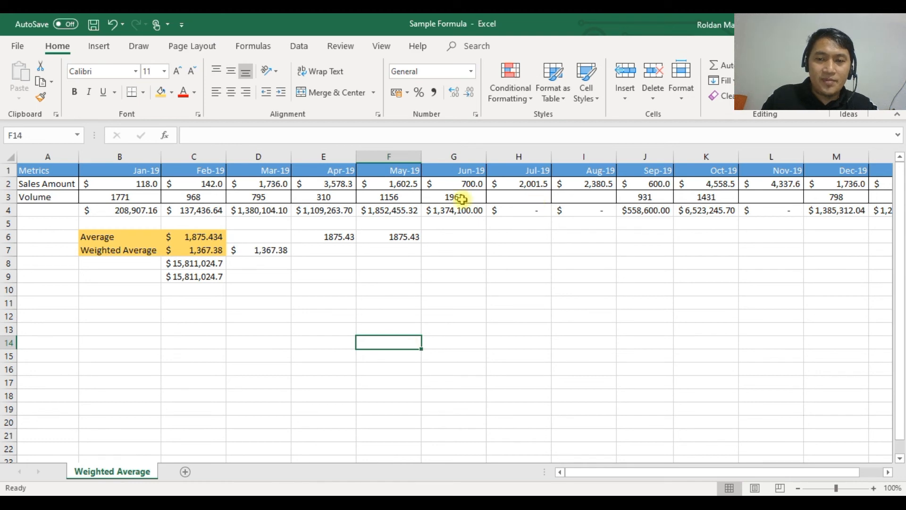
- Set the Jul-19, Aug-19 and Nov-19 volumes in cells H3, I3 and L3 to 1
left_click(517, 198)
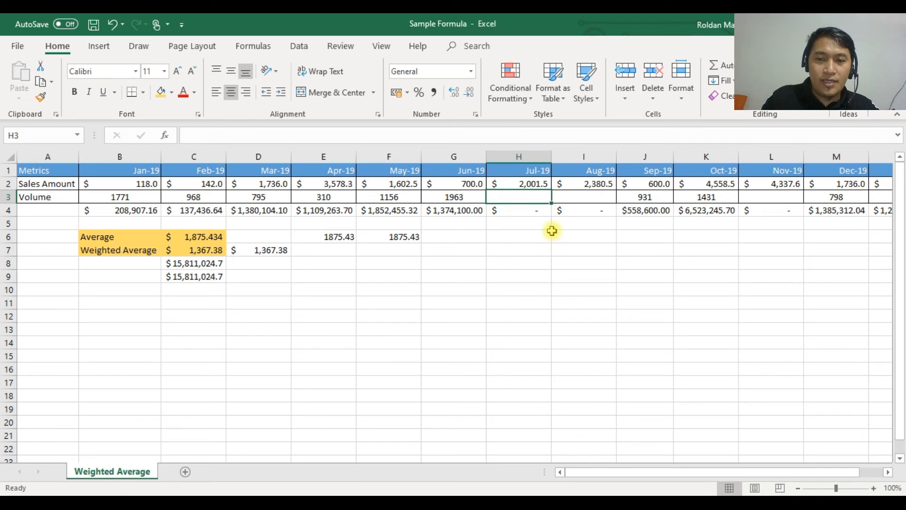
type("1")
key("Return")
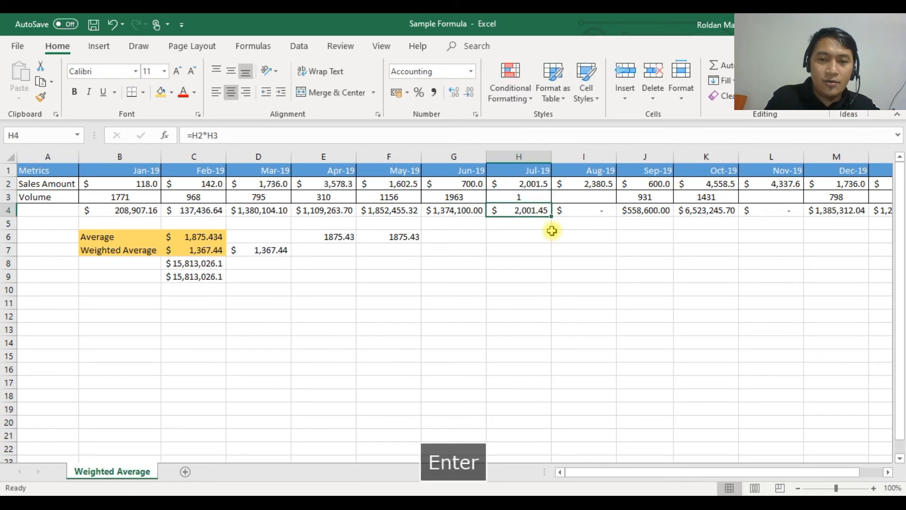
left_click(588, 196)
type("1")
key("Return")
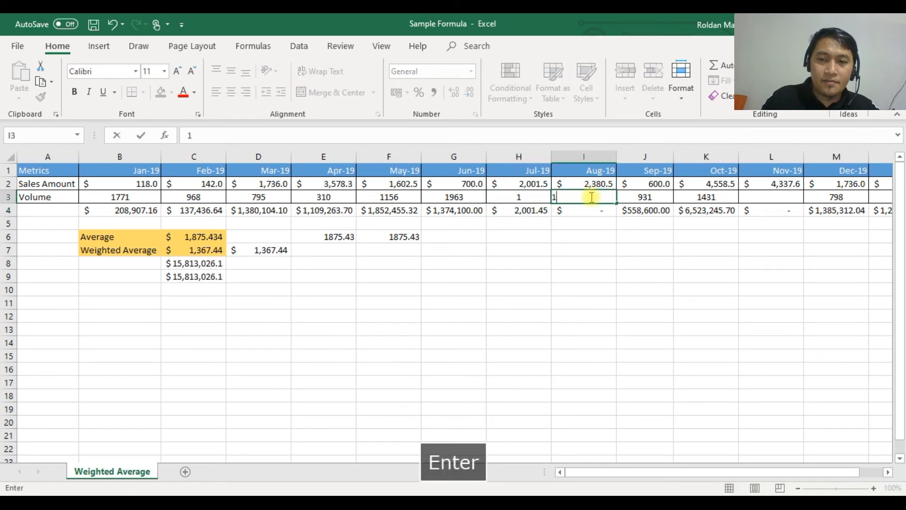
left_click(767, 196)
type("1")
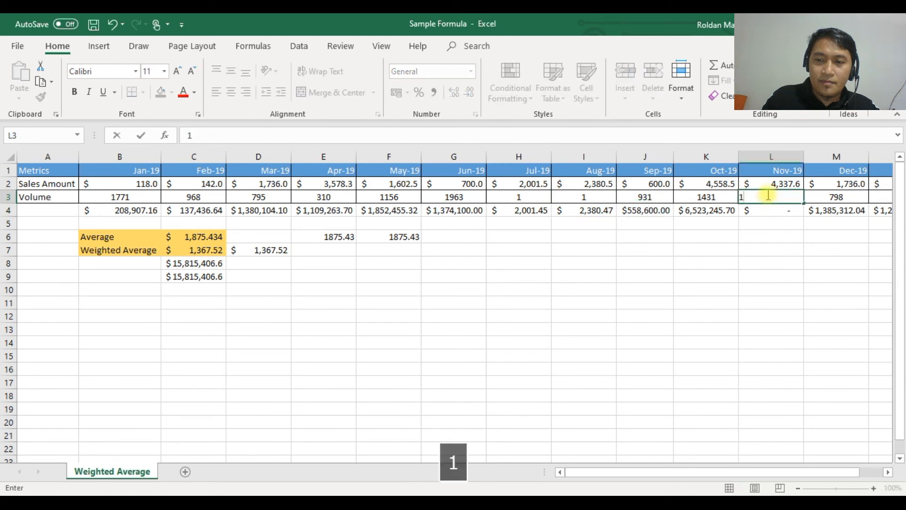
key("Return")
left_click(713, 263)
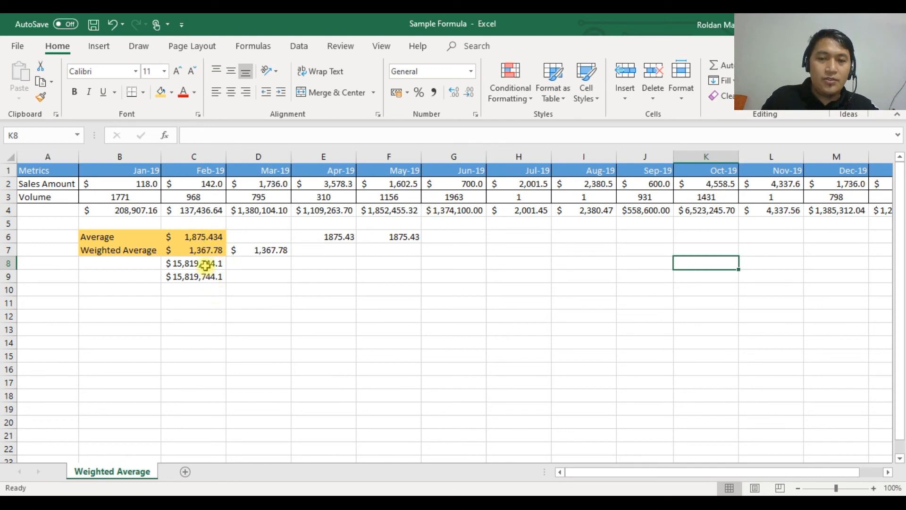
- Clear the Jul-19 and Aug-19 volumes in H3:I3 and inspect the sales-times-volume formulas below them in H4:I4
left_click_drag(524, 197, 583, 200)
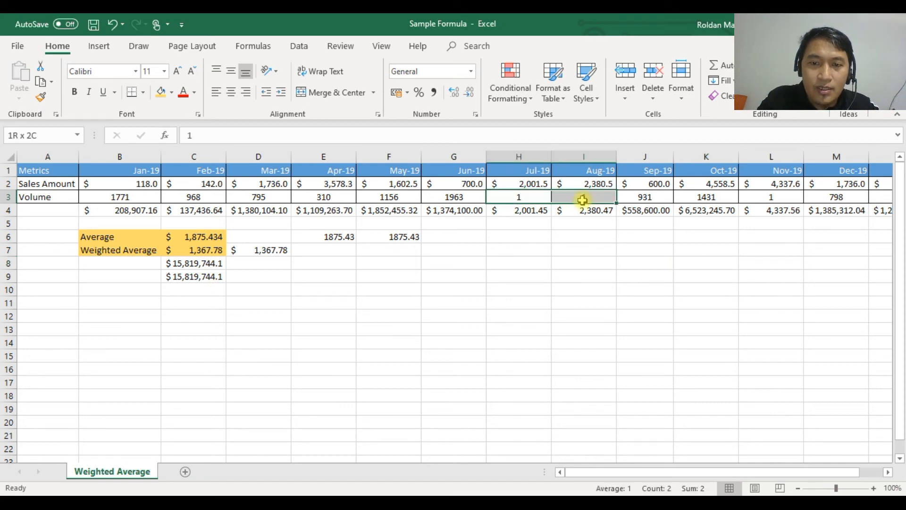
left_click_drag(583, 200, 583, 200)
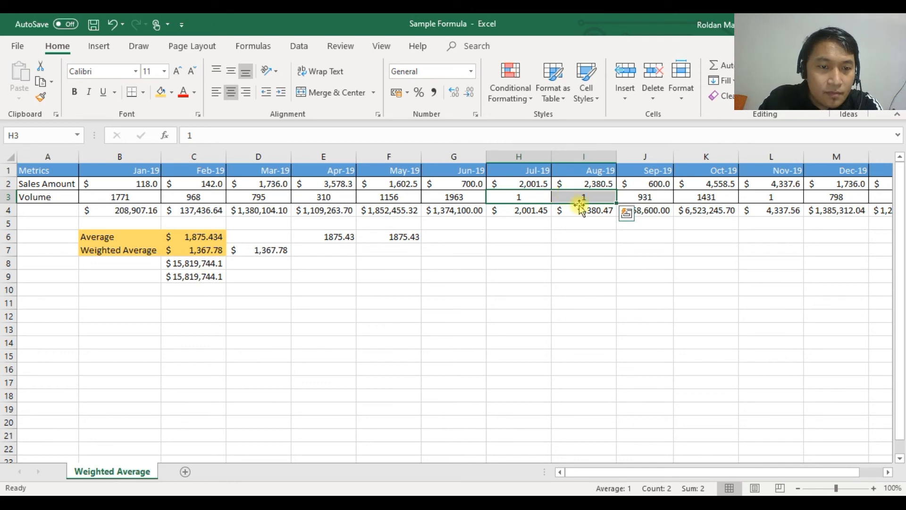
key("Delete")
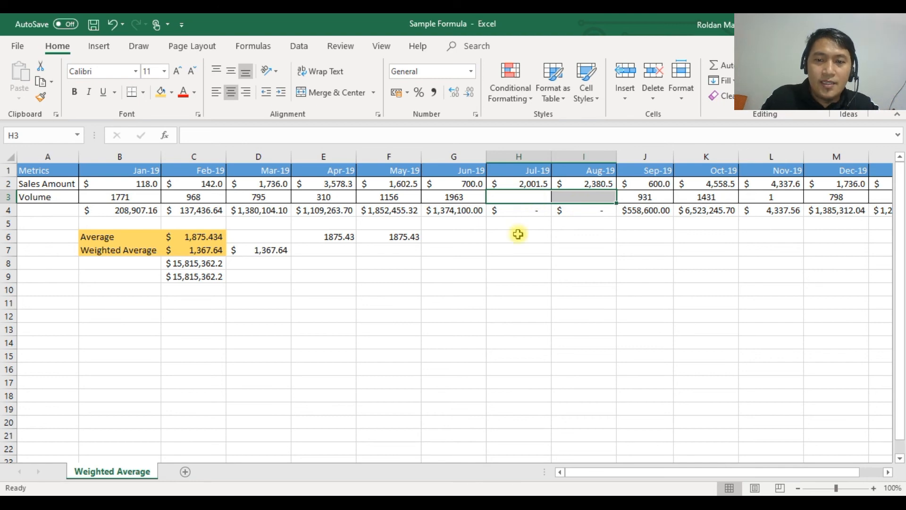
left_click(522, 210)
left_click_drag(522, 210, 583, 211)
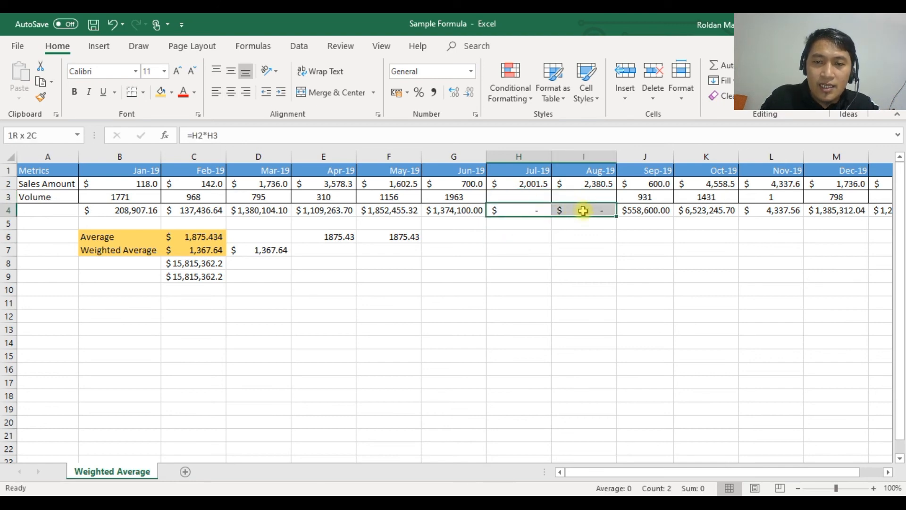
left_click(528, 210)
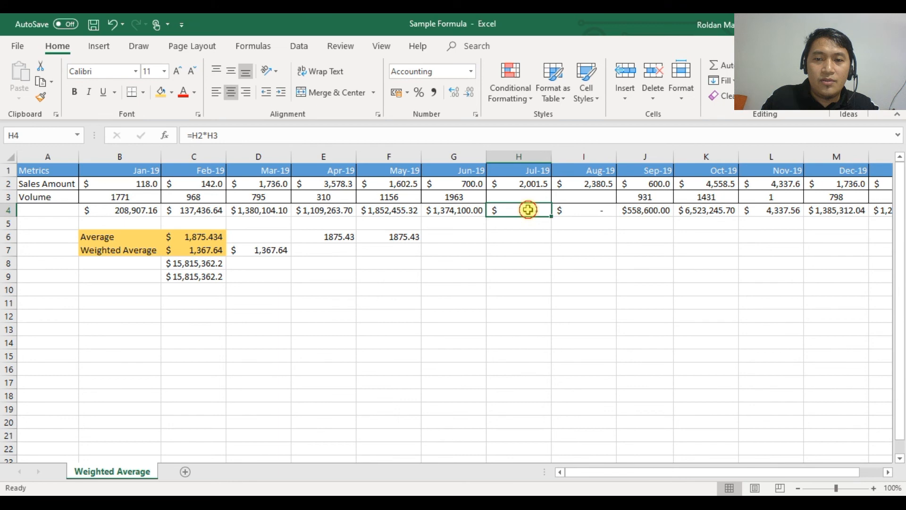
double_click(528, 210)
key("Escape")
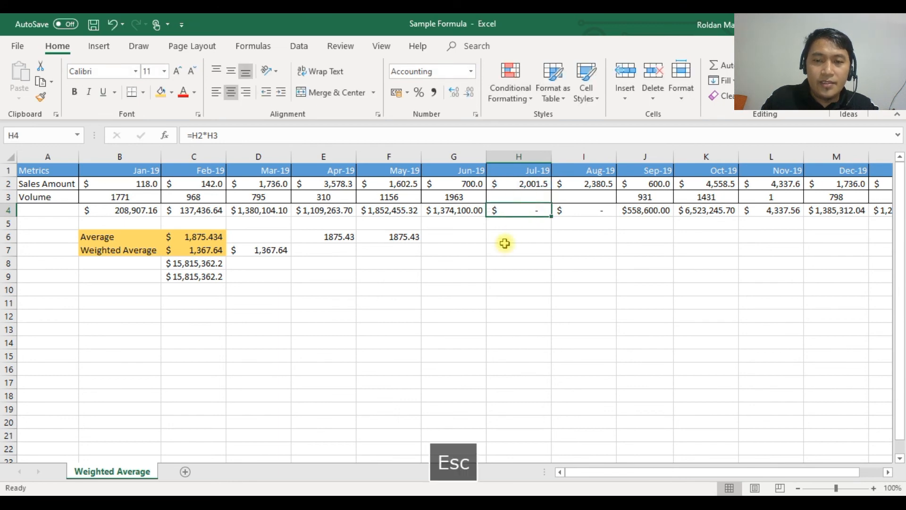
- Enter a volume of 1 again for Jul-19 in H3 and Aug-19 in I3
left_click(525, 198)
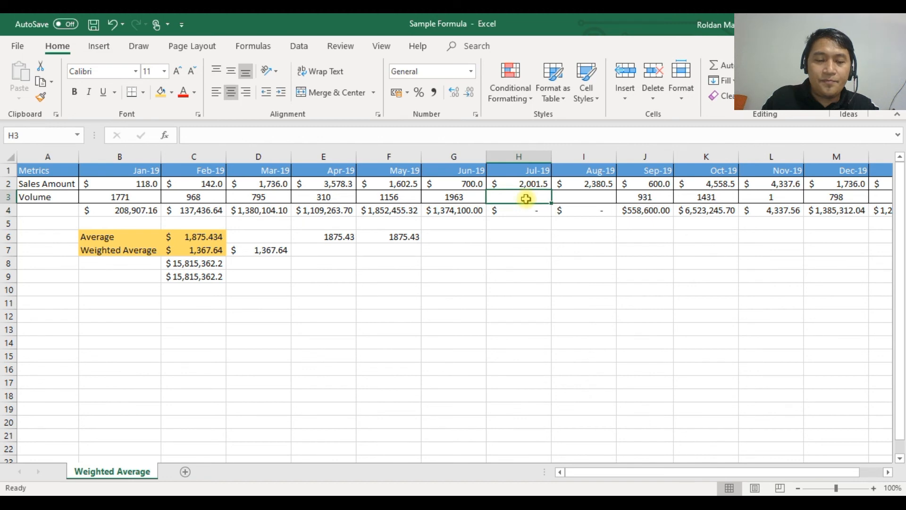
type("1")
key("Tab")
type("1")
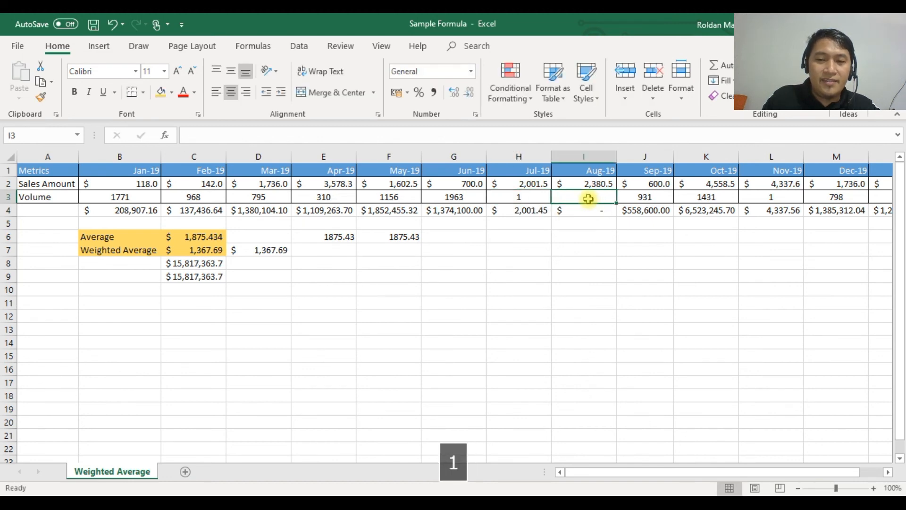
key("Tab")
left_click(769, 198)
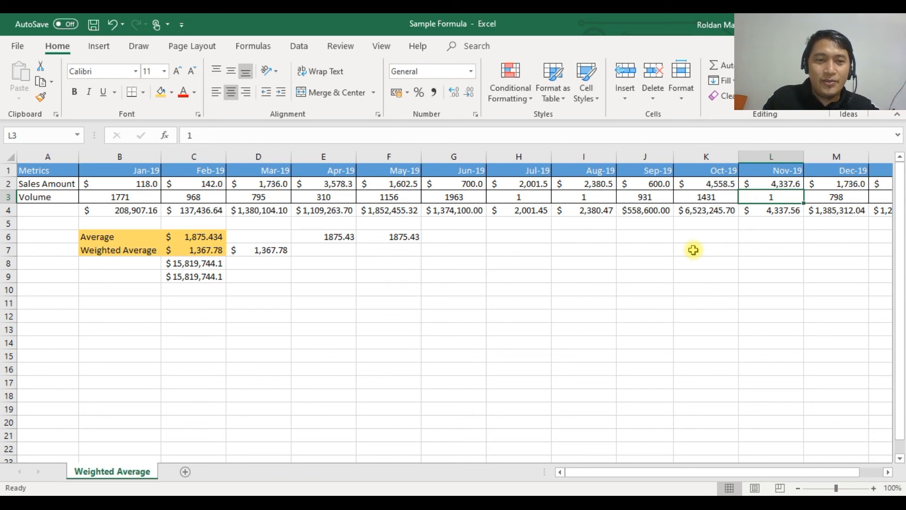
- Review the placeholder volumes for Jul-19, Aug-19 and Nov-19 in H3, I3 and L3
left_click_drag(519, 200, 607, 196)
left_click(778, 197)
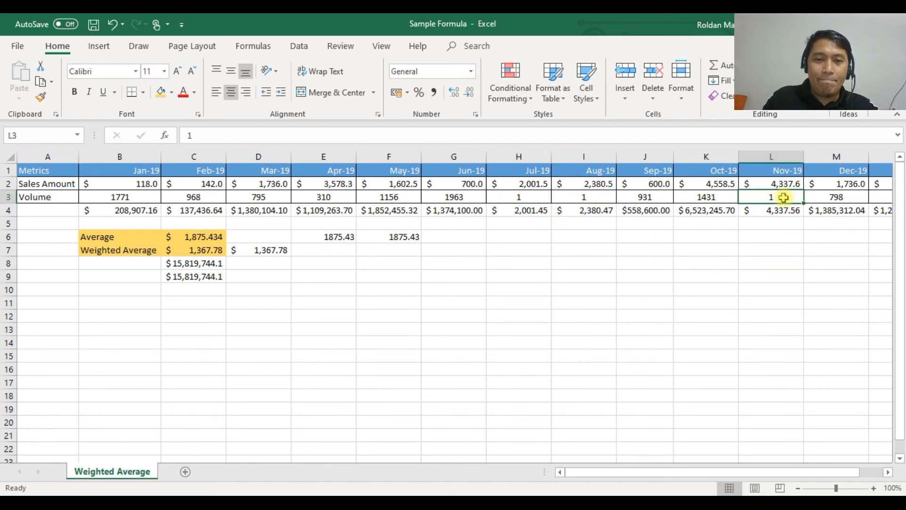
left_click(344, 340)
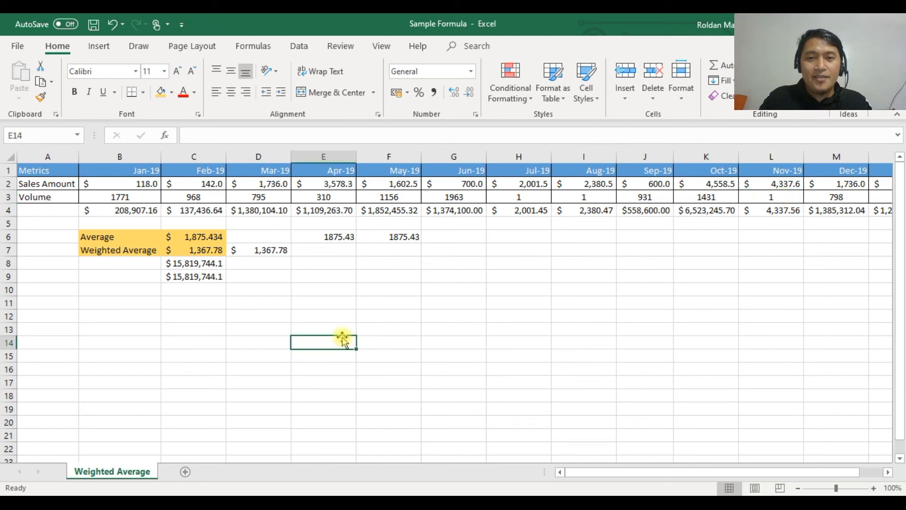